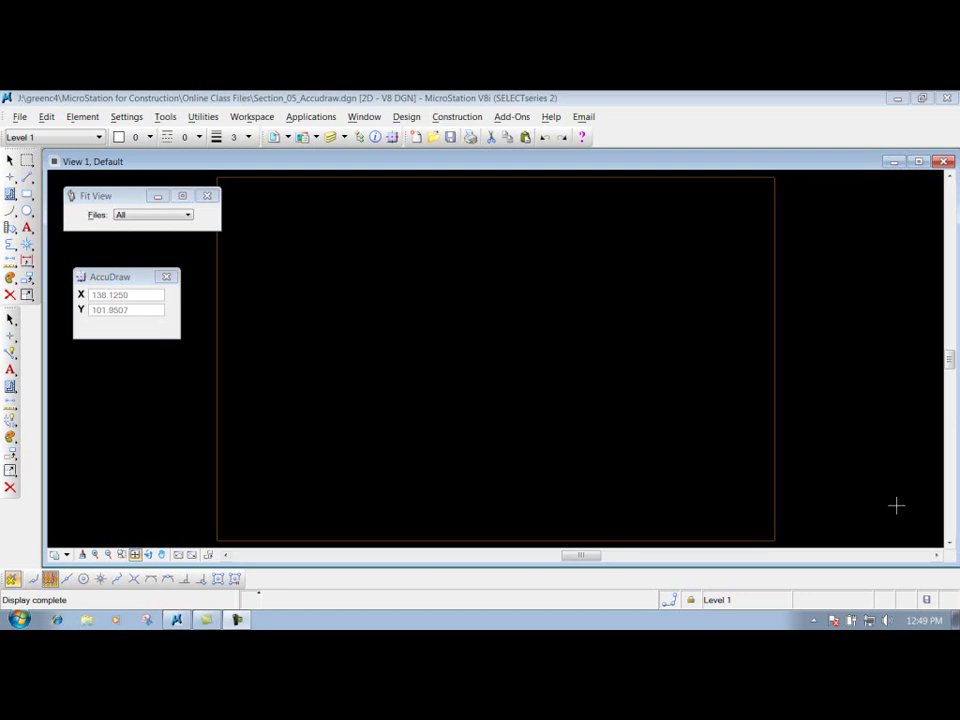
Bring up data point key-in beneath the AccuDraw window and keep its entry mode at Absolute (xy=).
drag(122, 278, 123, 258)
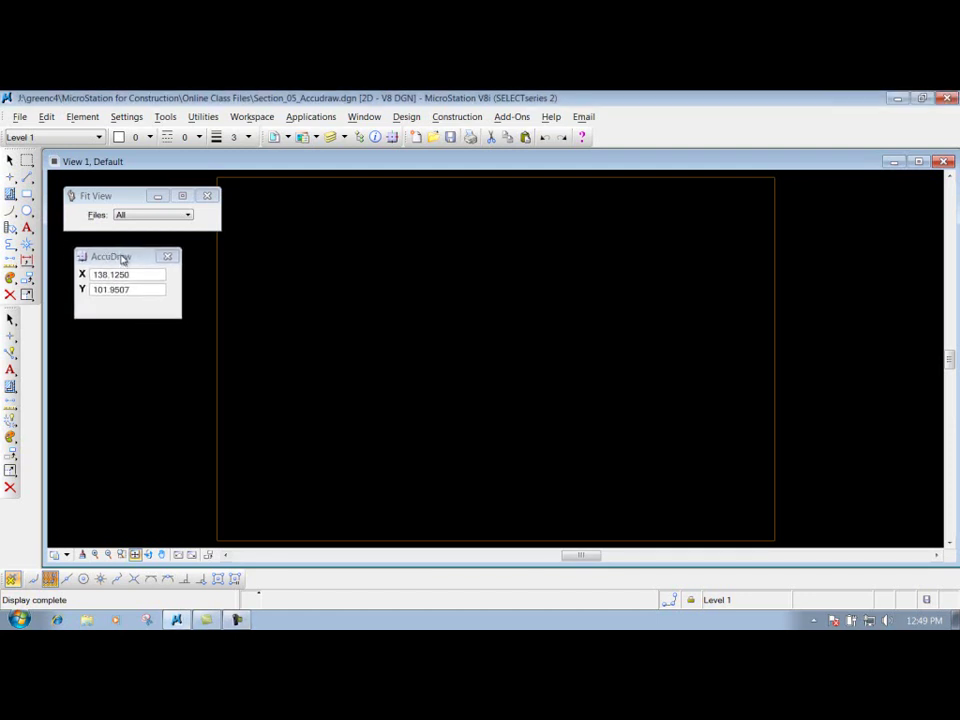
click(120, 256)
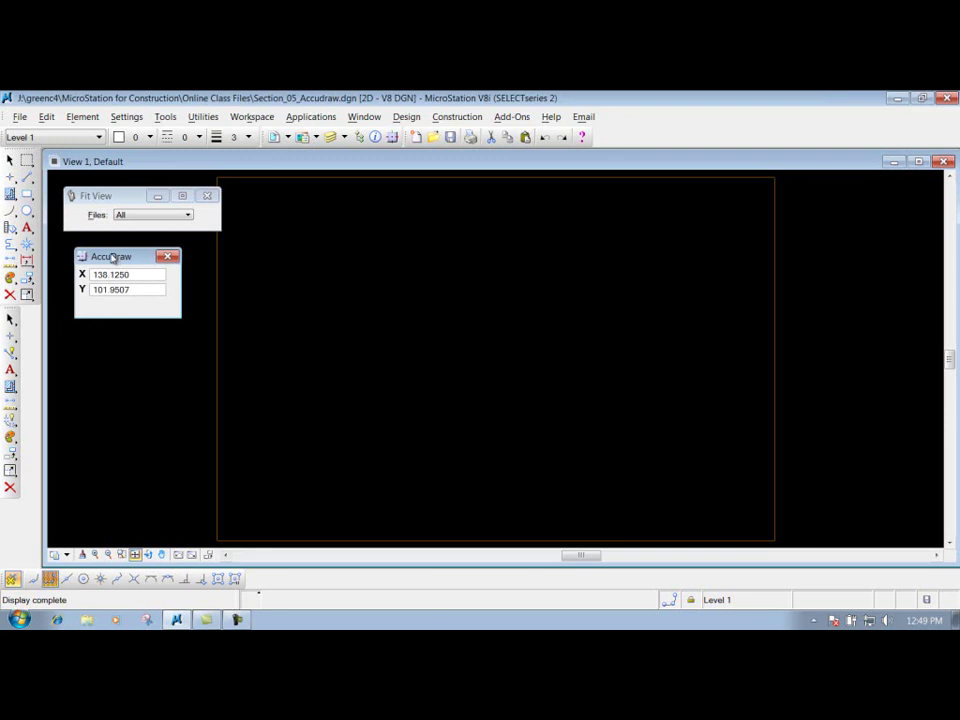
key(p)
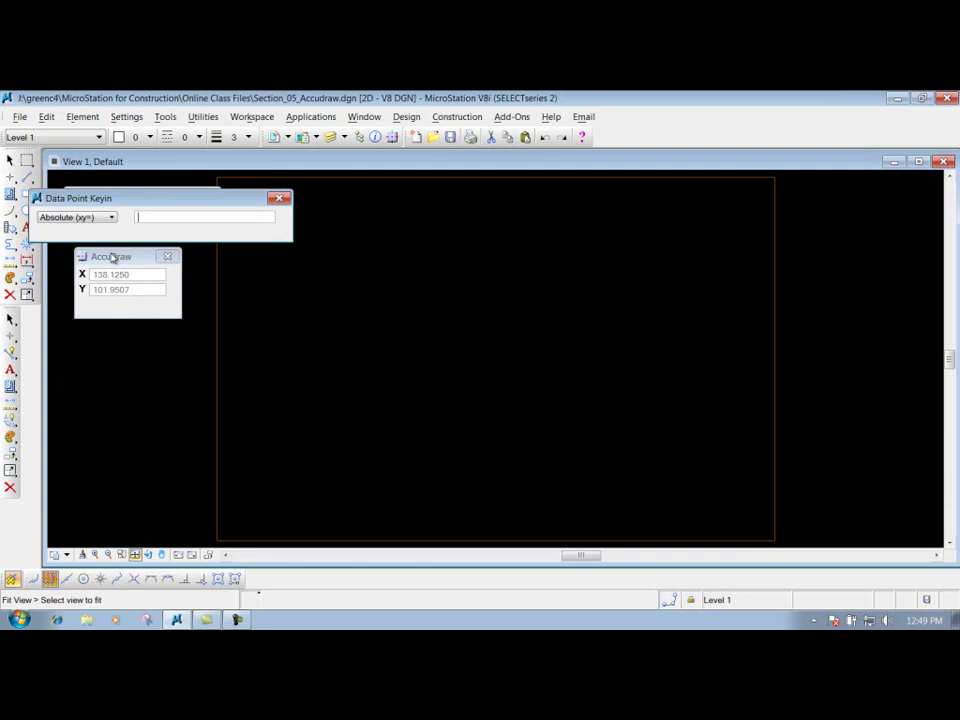
drag(131, 200, 164, 351)
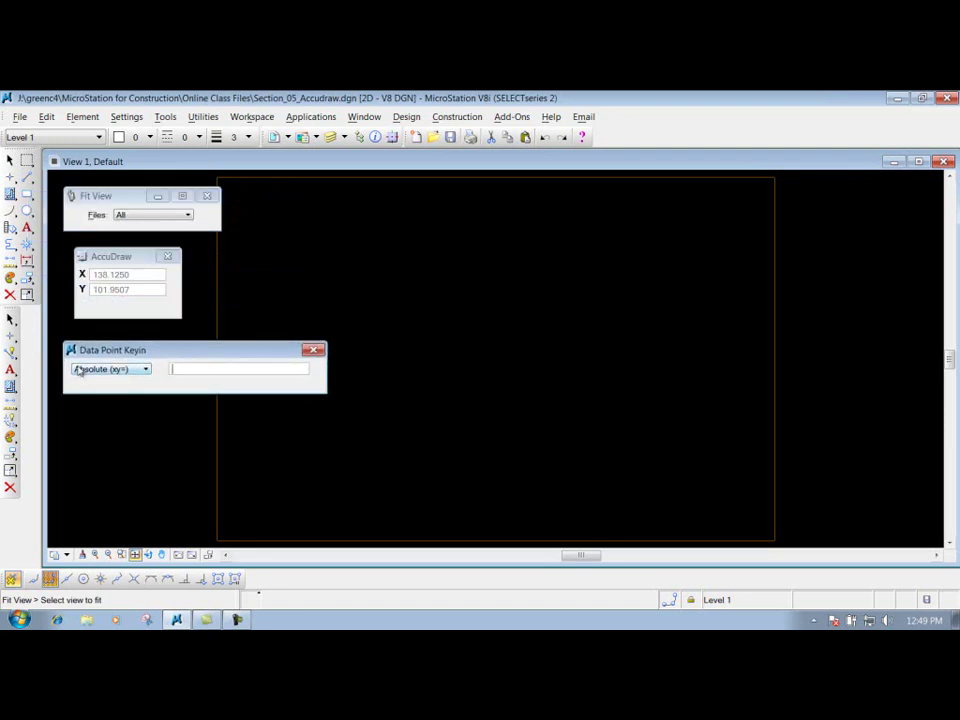
click(135, 369)
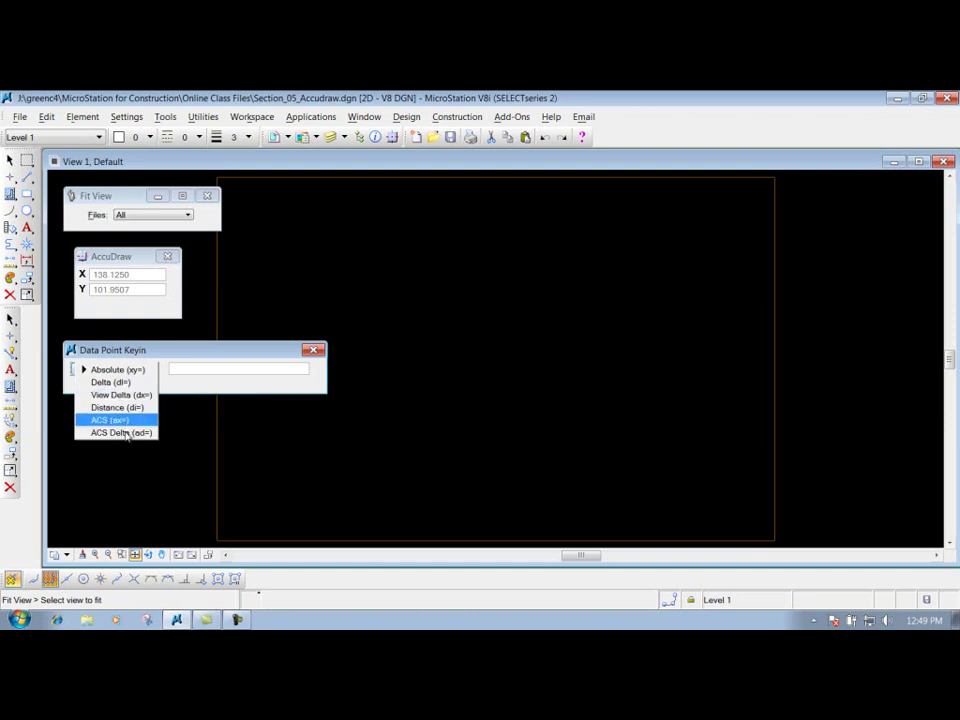
click(133, 372)
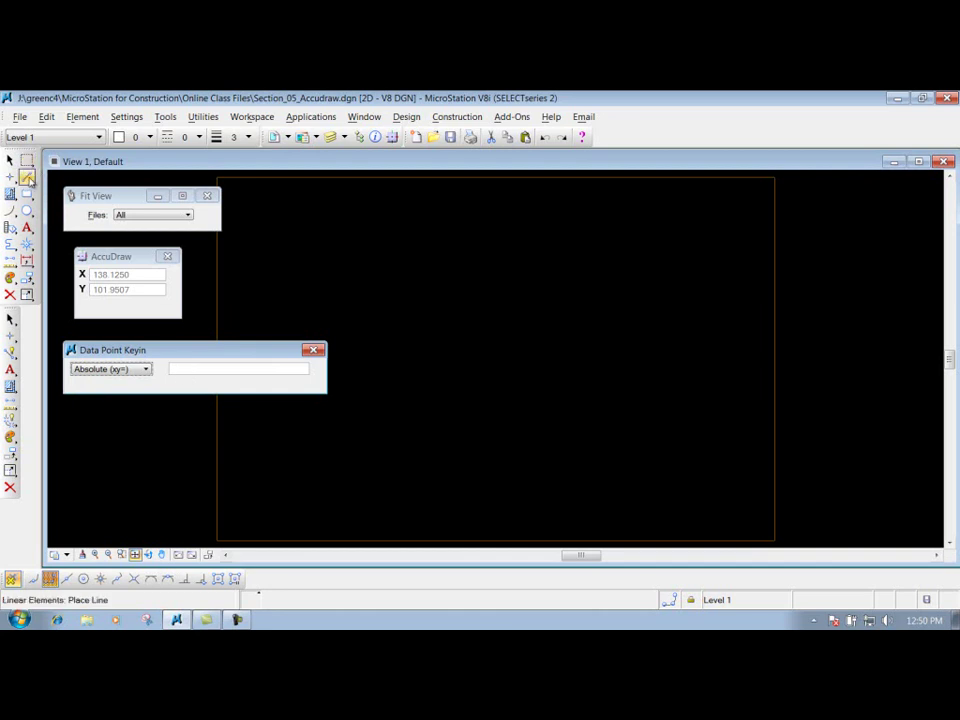
Start a line with Place Line at the absolute coordinates 100.5,105, arranging the floating windows so they do not overlap.
click(27, 177)
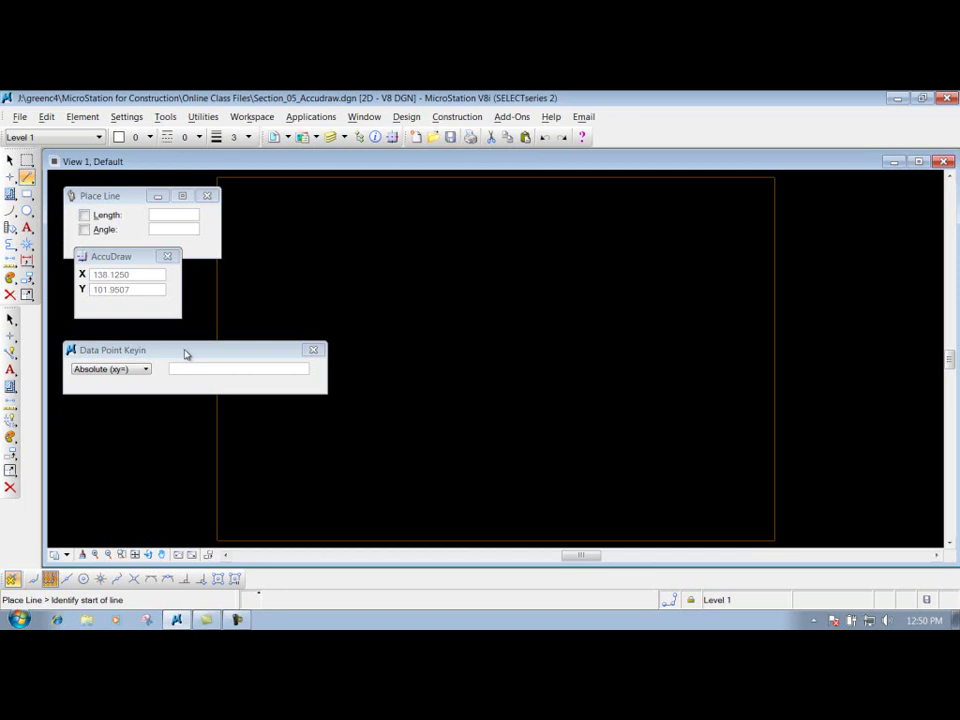
drag(133, 196, 134, 188)
drag(136, 259, 136, 267)
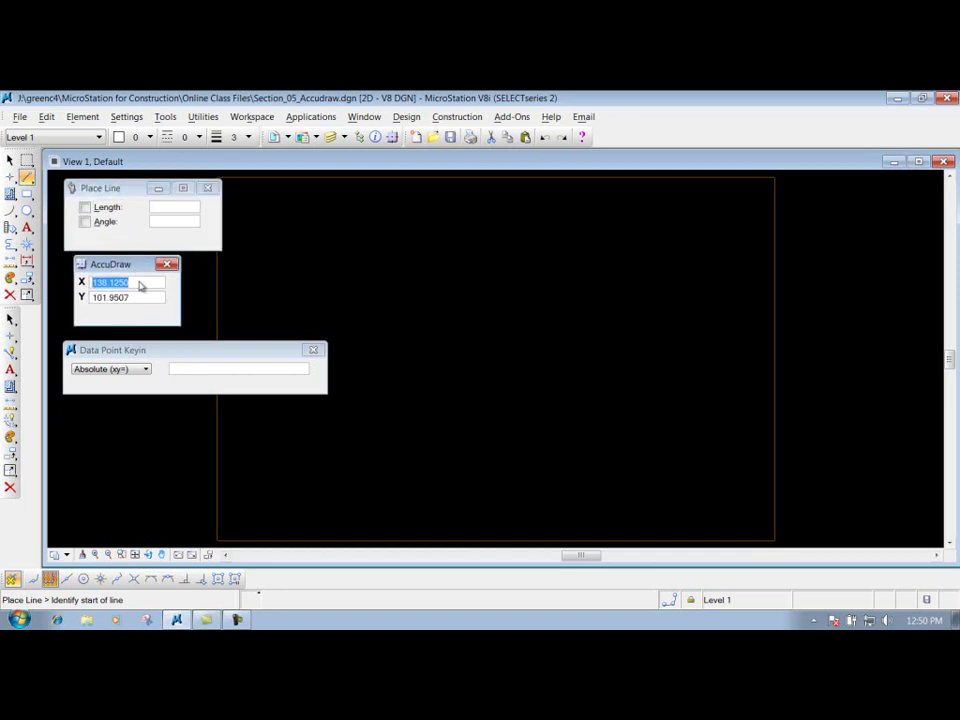
click(171, 374)
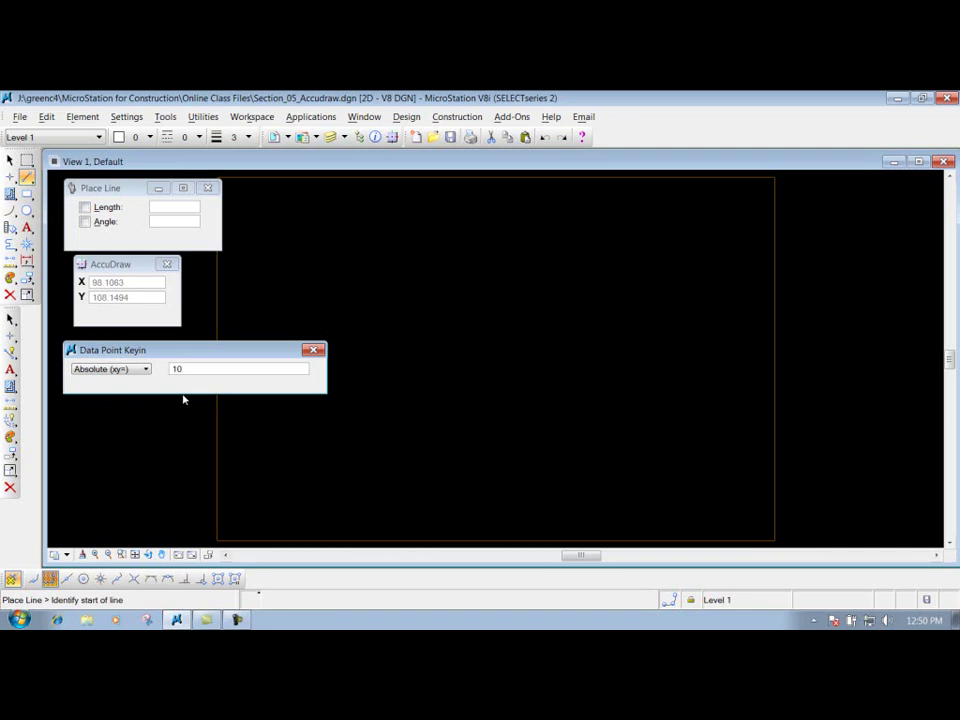
text(0.5,105)
key(Return)
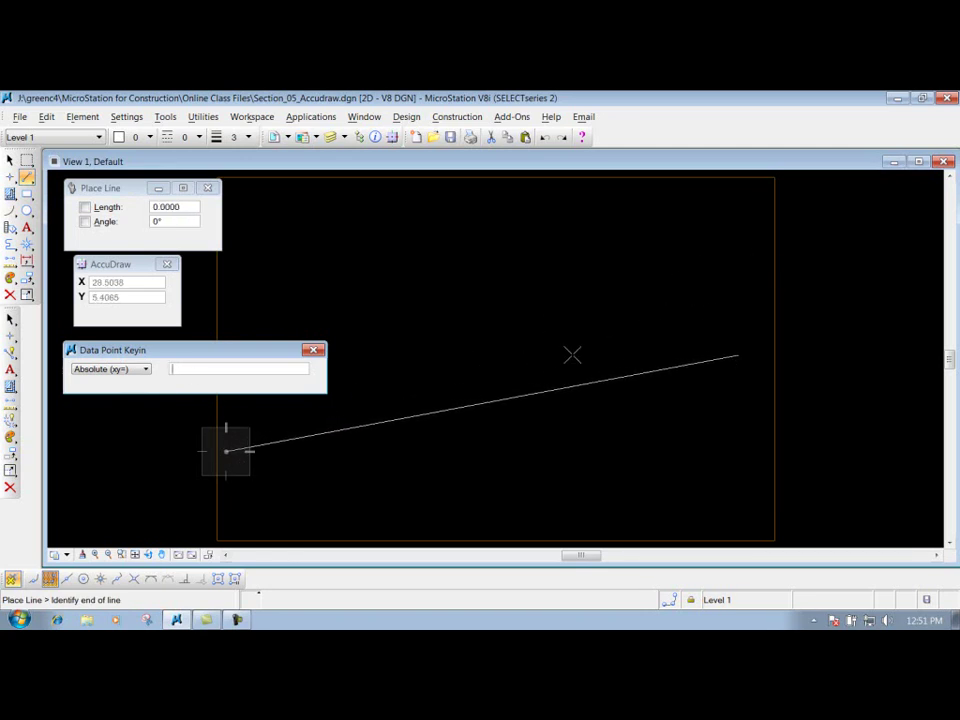
Finish the line at the absolute coordinates 120,130 and end the line there.
click(197, 374)
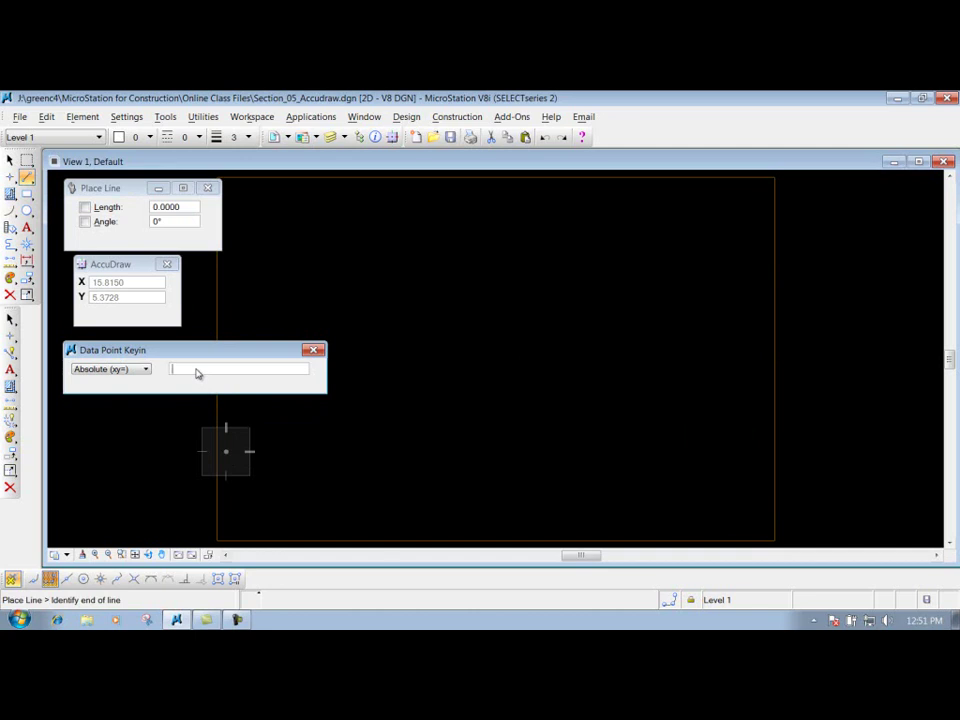
text(120,130)
key(Return)
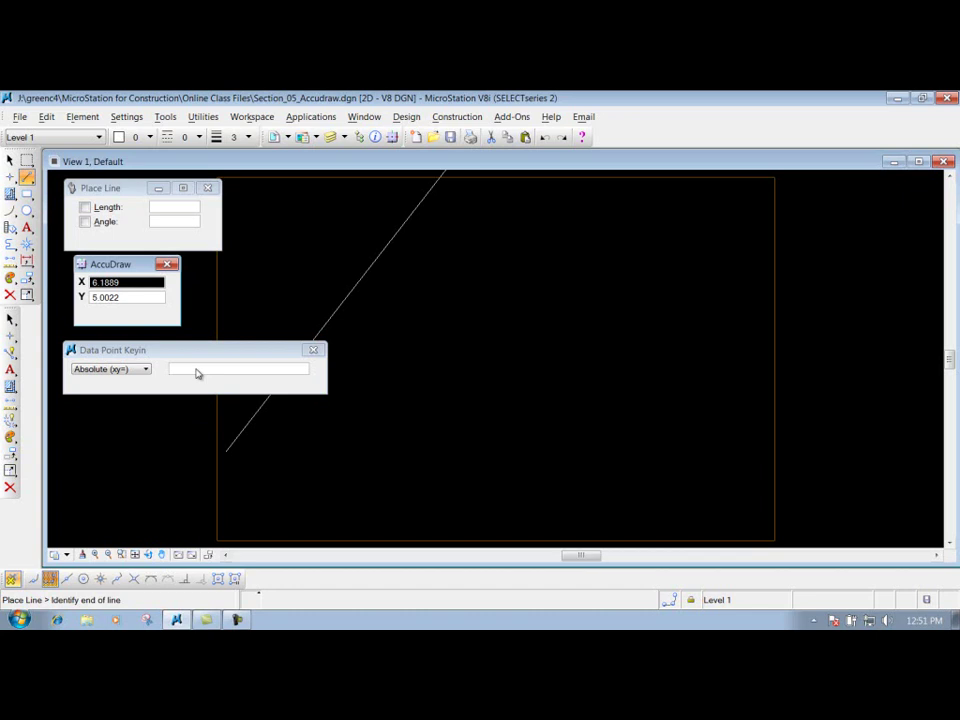
scroll(425, 385, down, 5)
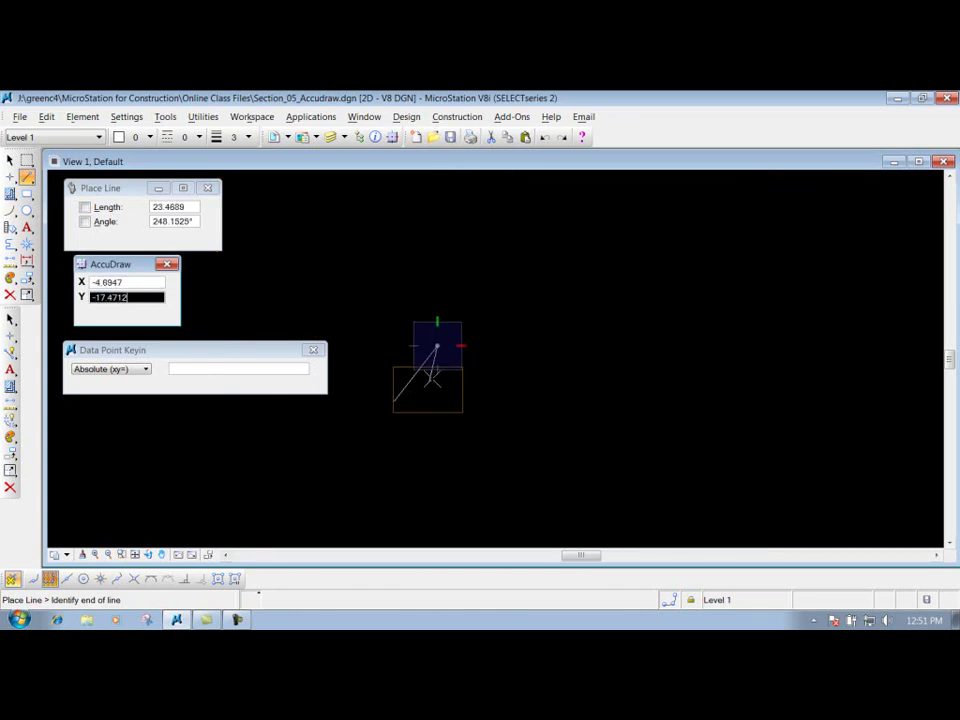
scroll(432, 375, up, 4)
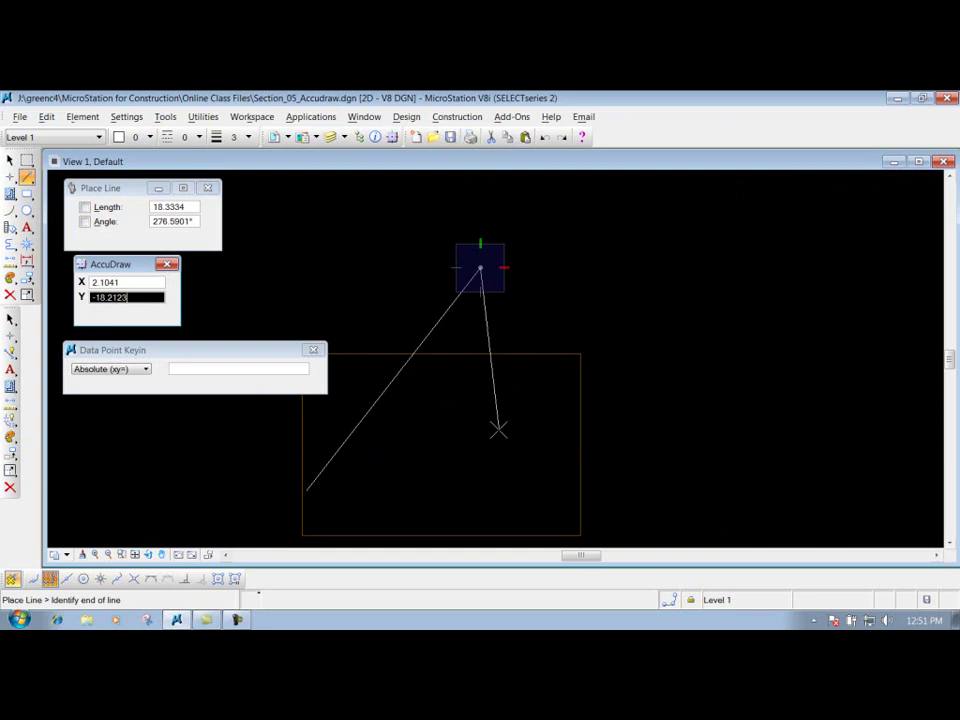
right_click(499, 422)
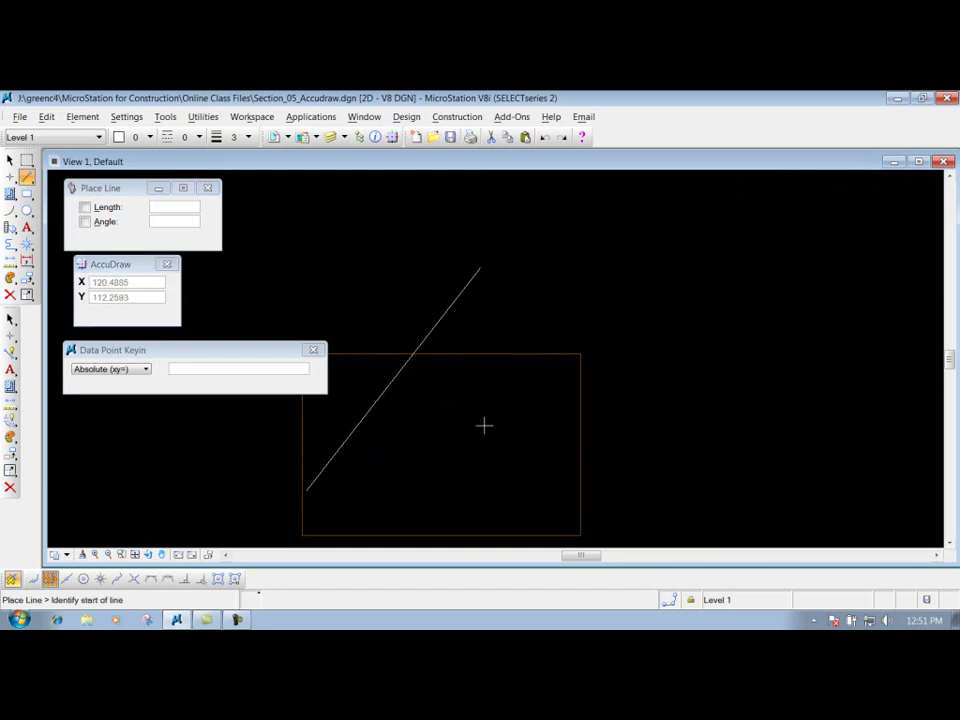
Delete the diagonal line that runs from the border's lower-left area to beyond its upper edge.
click(125, 369)
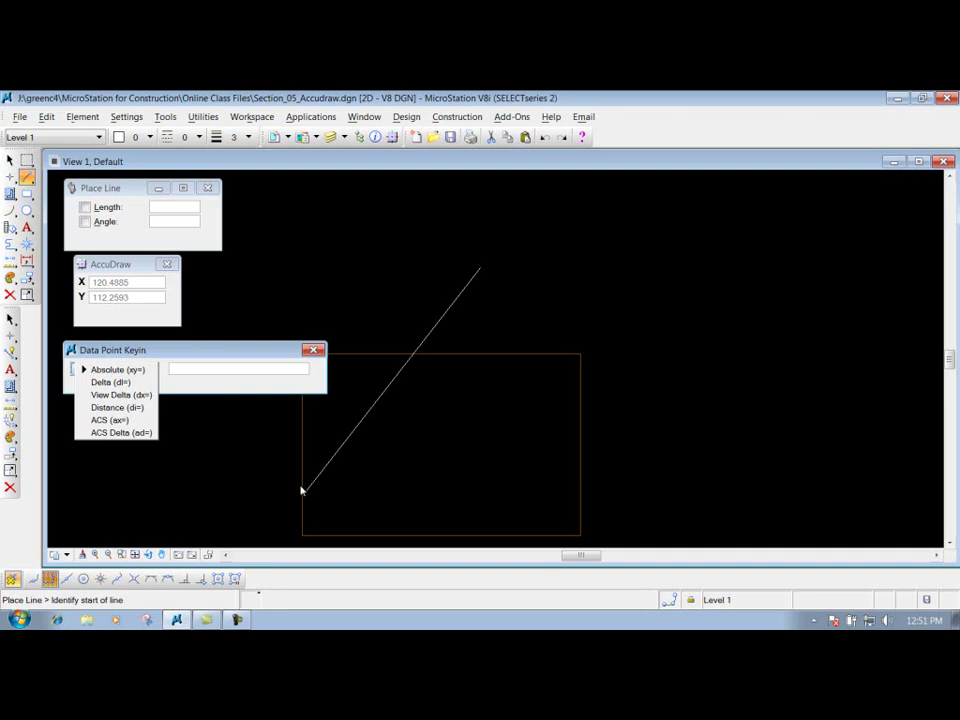
click(369, 410)
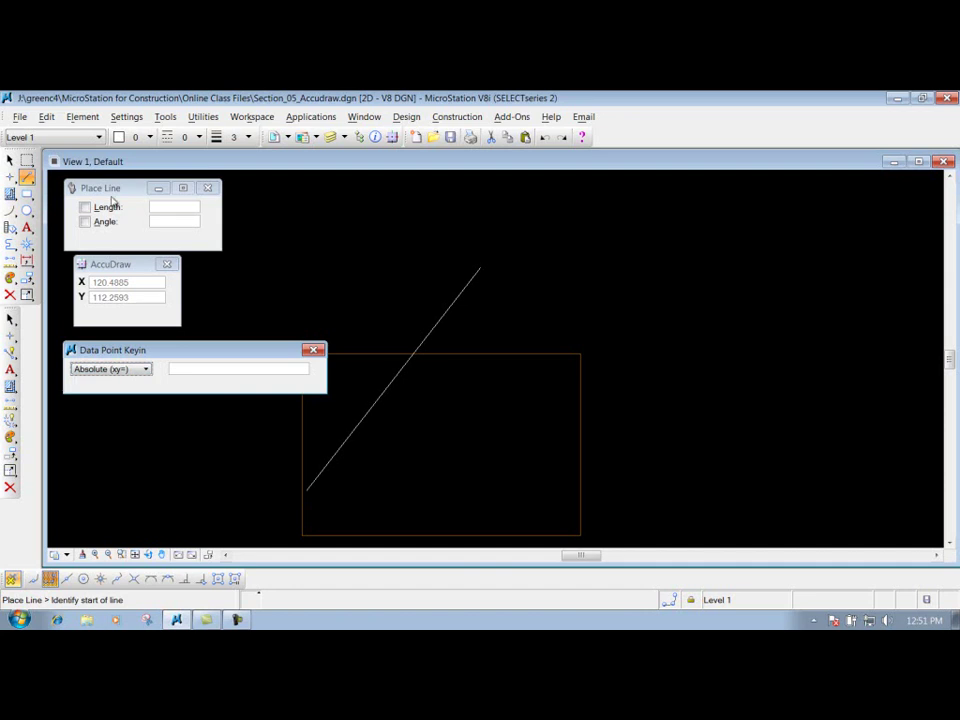
click(10, 294)
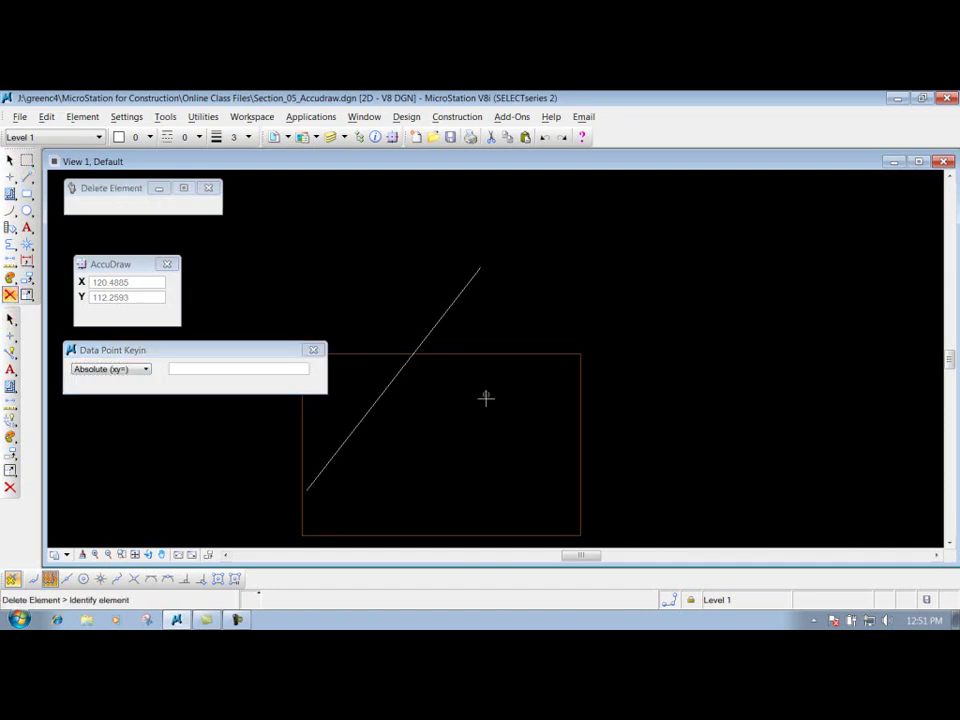
click(393, 381)
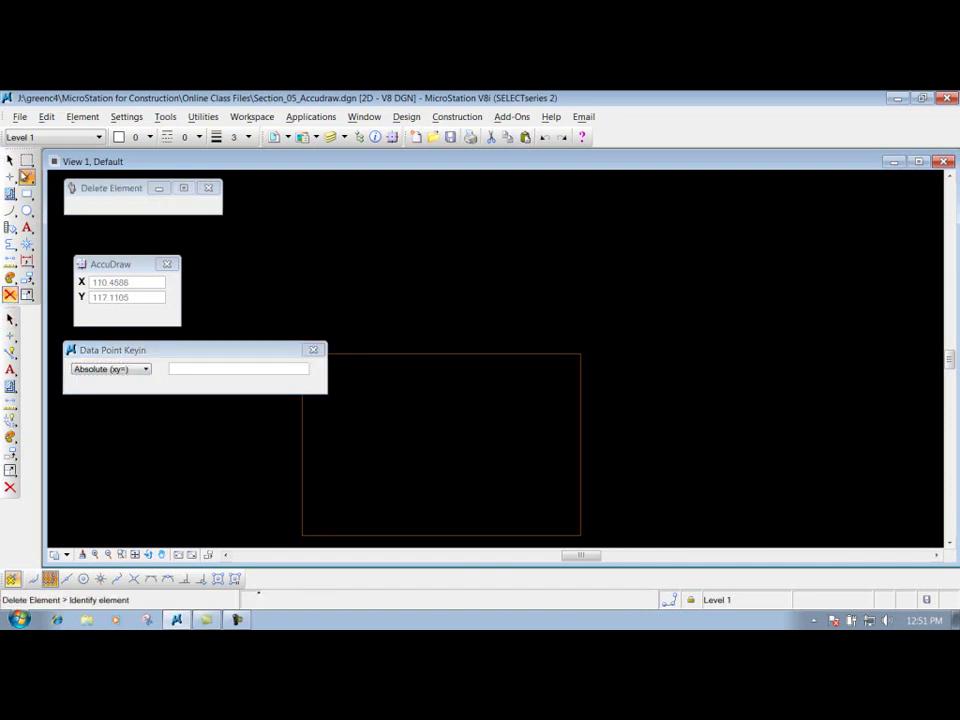
Activate Place Line and set the data point key-in mode to Delta (dl=).
click(26, 177)
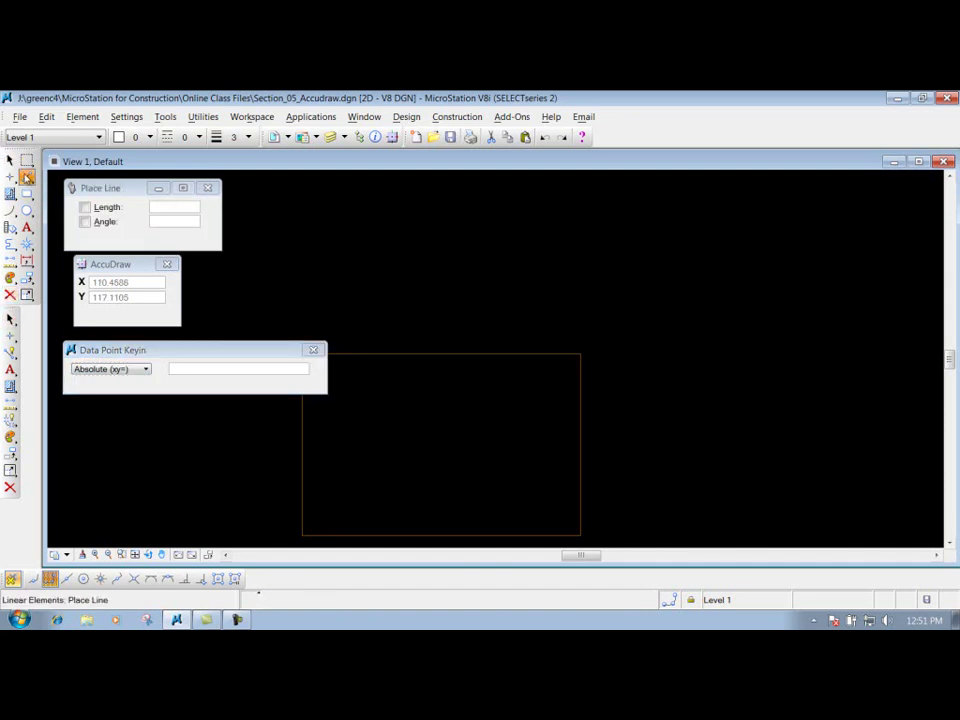
click(115, 371)
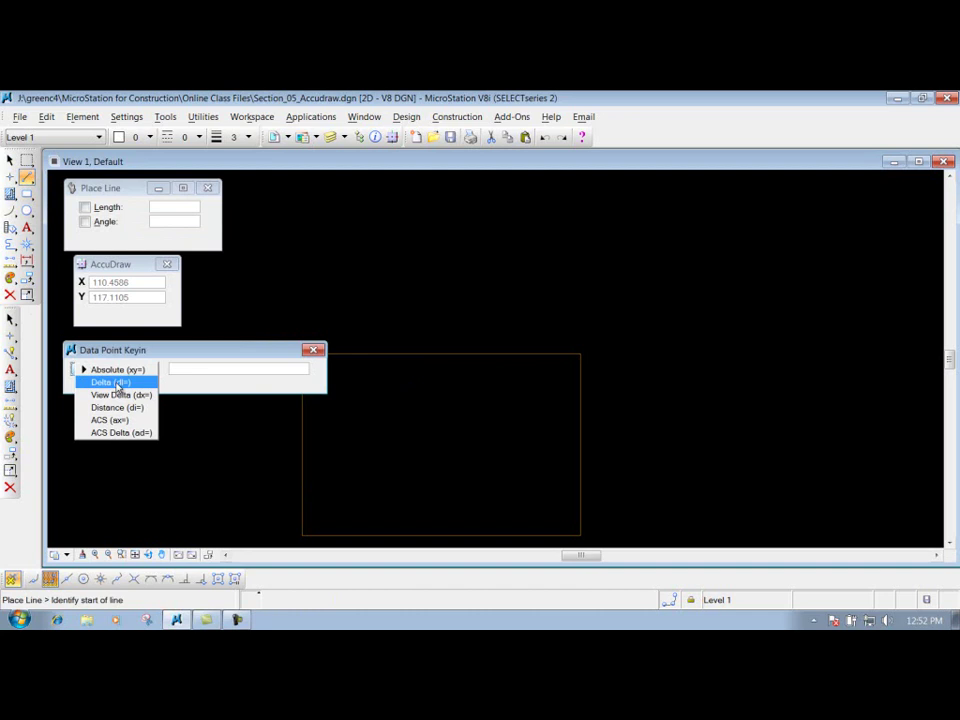
click(117, 384)
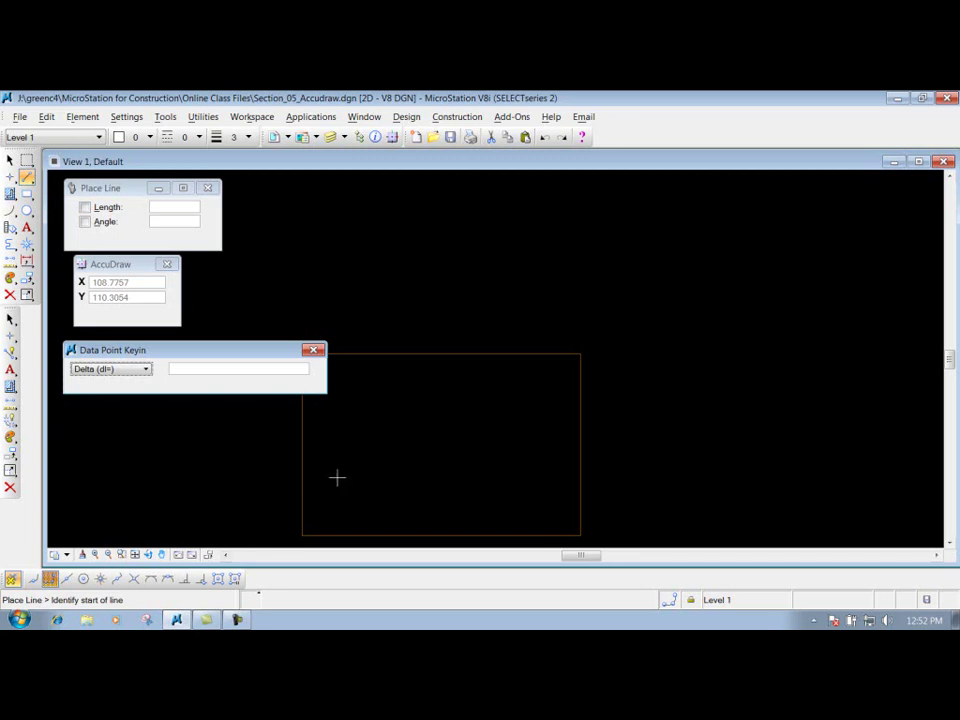
Draw a freehand line sloping down from the border's upper-left area to right of its centre.
click(135, 554)
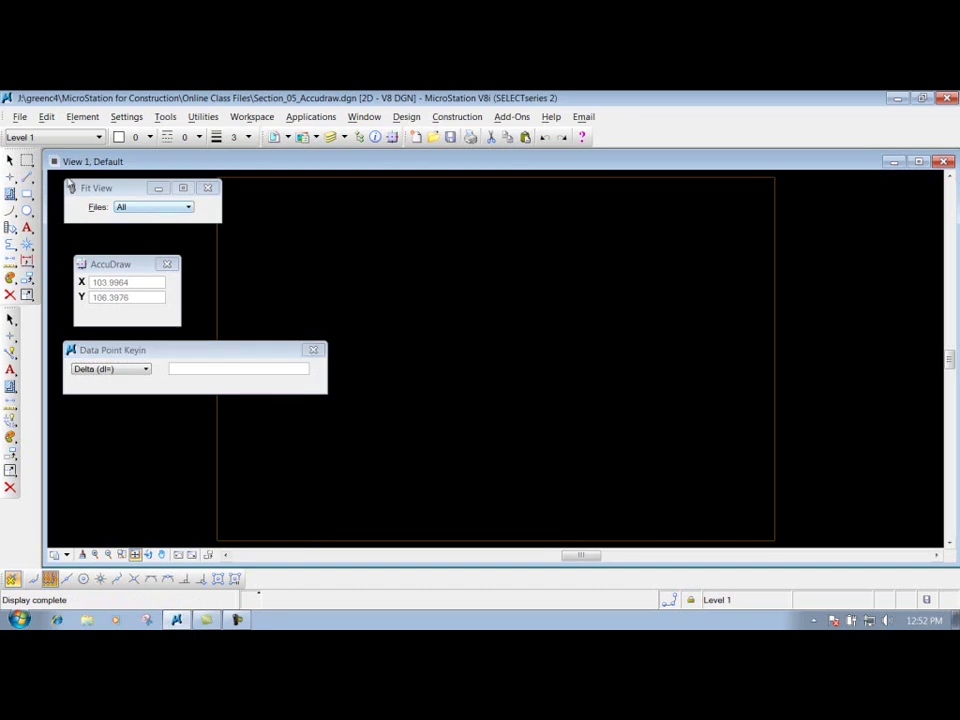
click(27, 210)
click(27, 176)
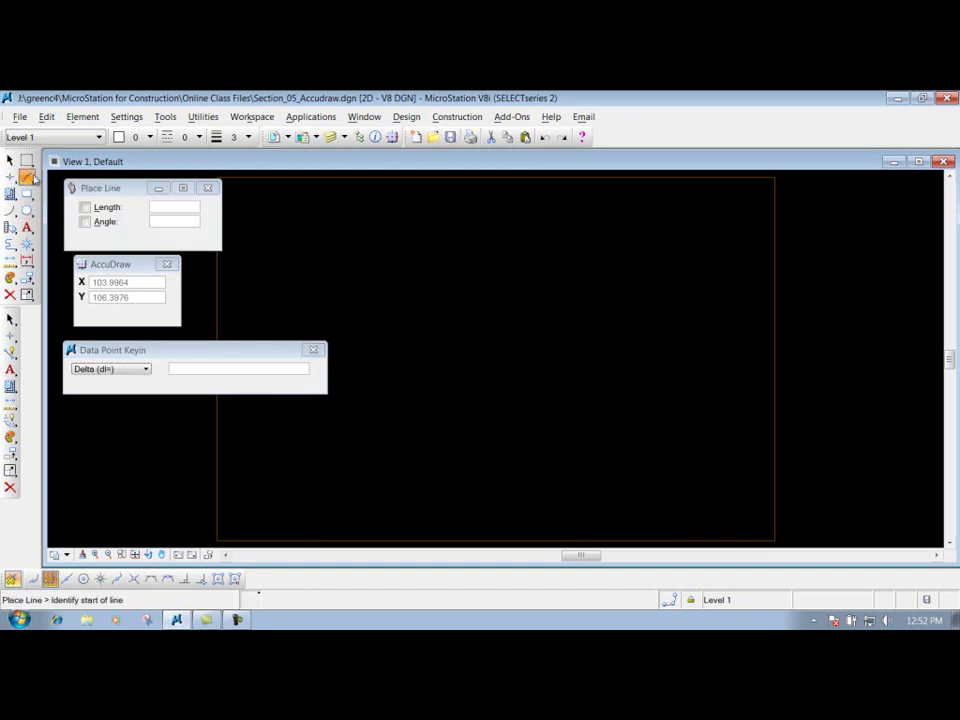
click(317, 242)
click(631, 359)
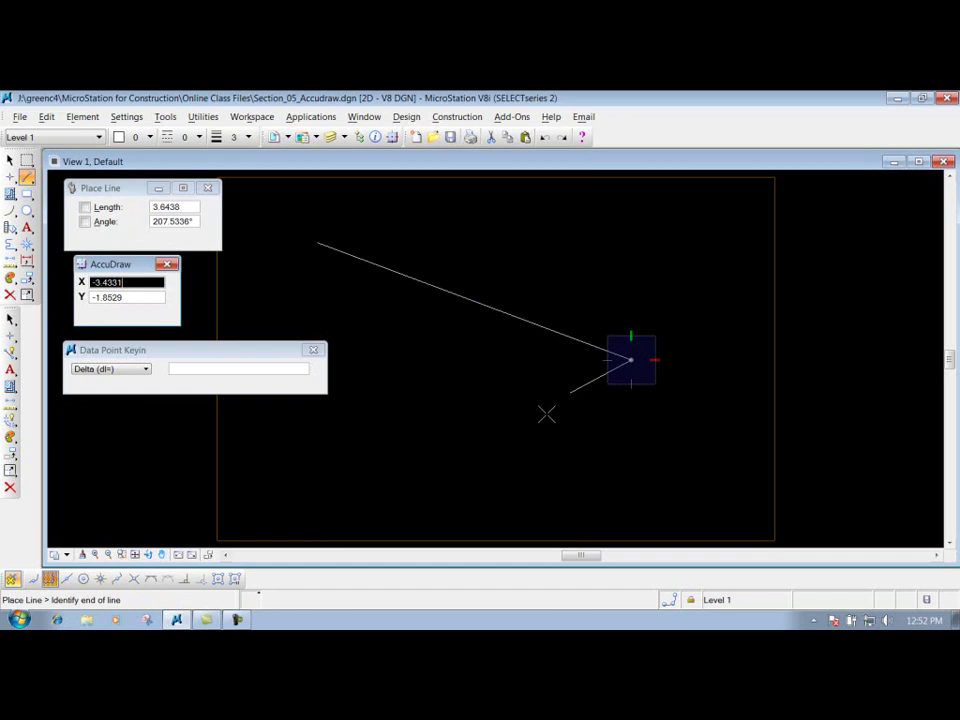
right_click(529, 432)
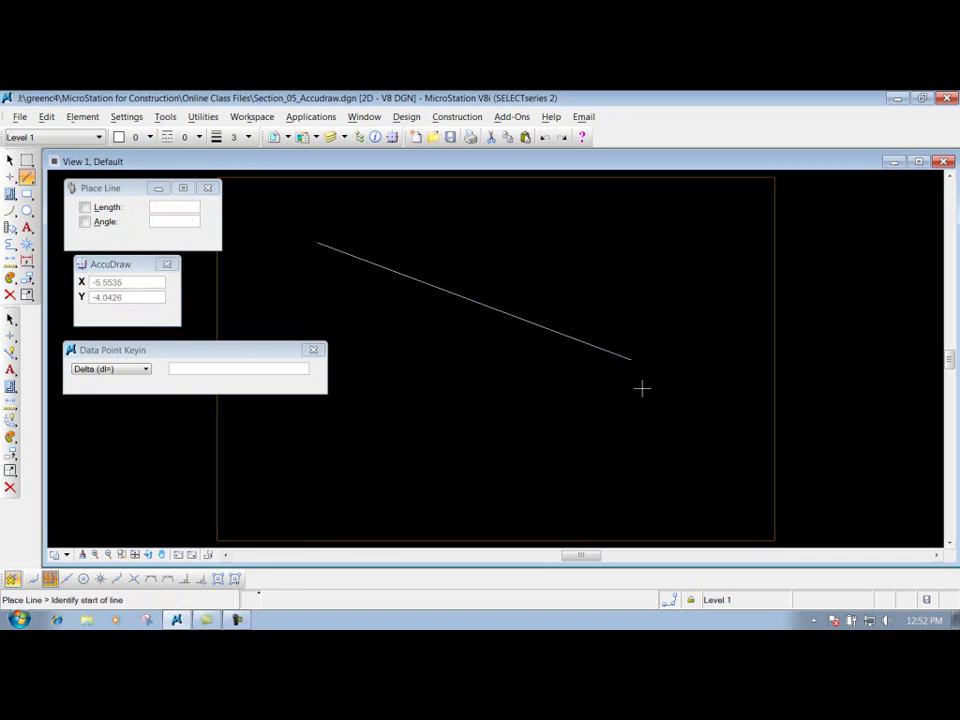
Place another line's start point at a delta of 20,20 from the last data point, then cancel that line.
click(129, 349)
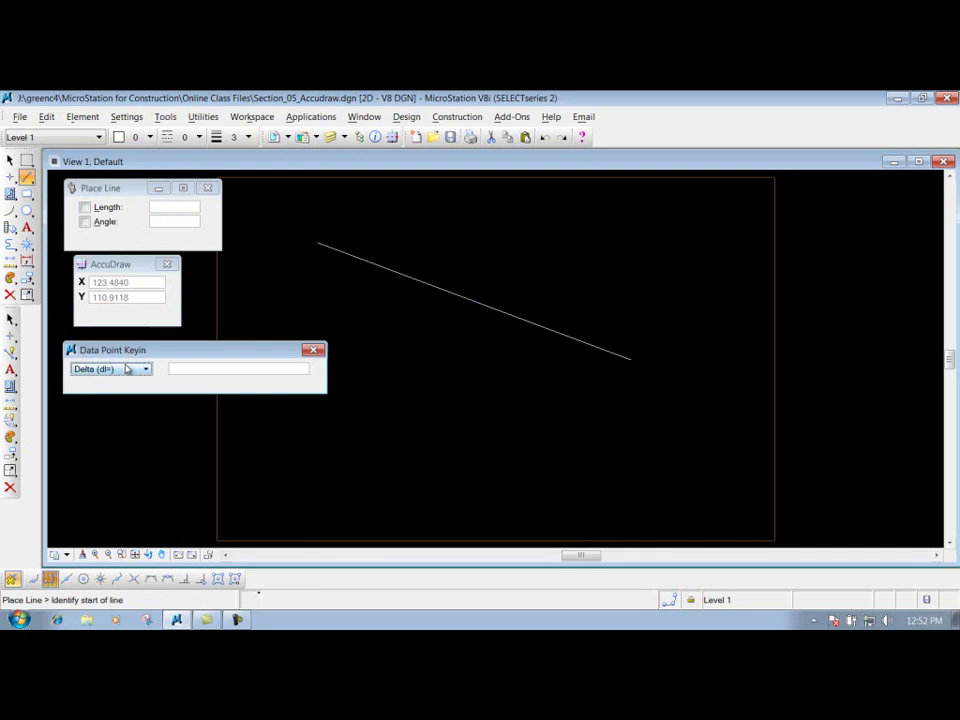
click(181, 372)
click(215, 372)
text(20,20)
key(Return)
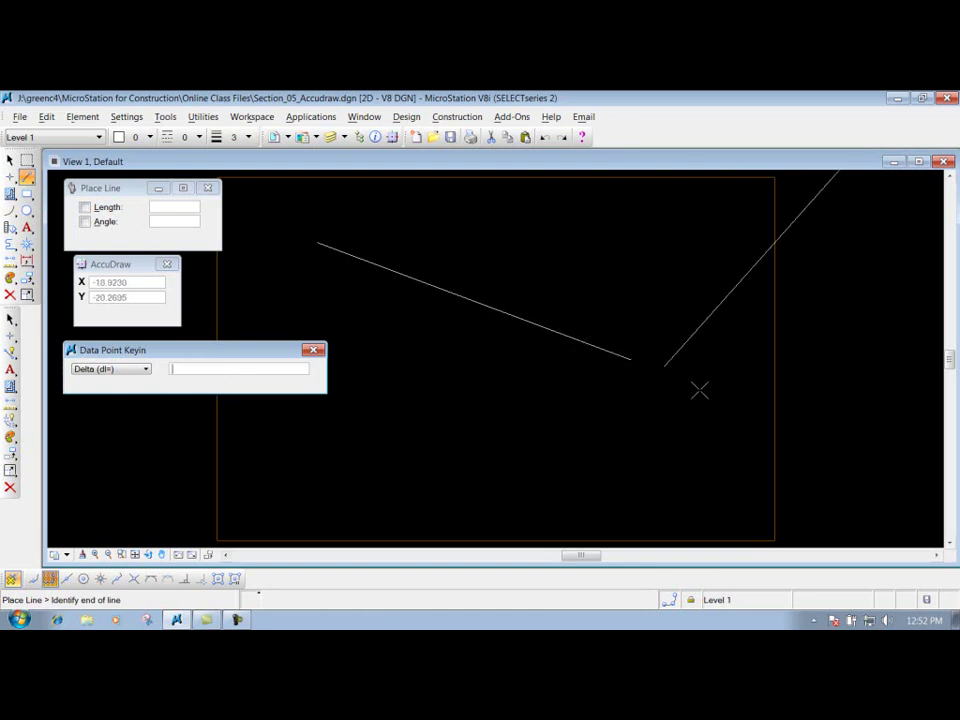
scroll(697, 411, down, 5)
scroll(729, 380, up, 5)
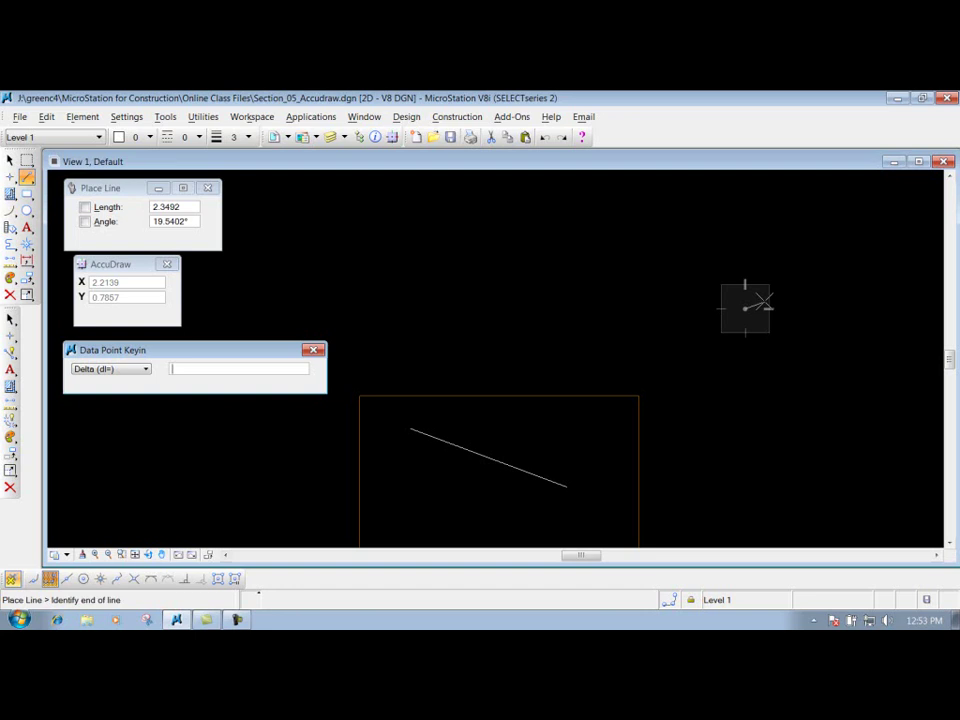
right_click(757, 412)
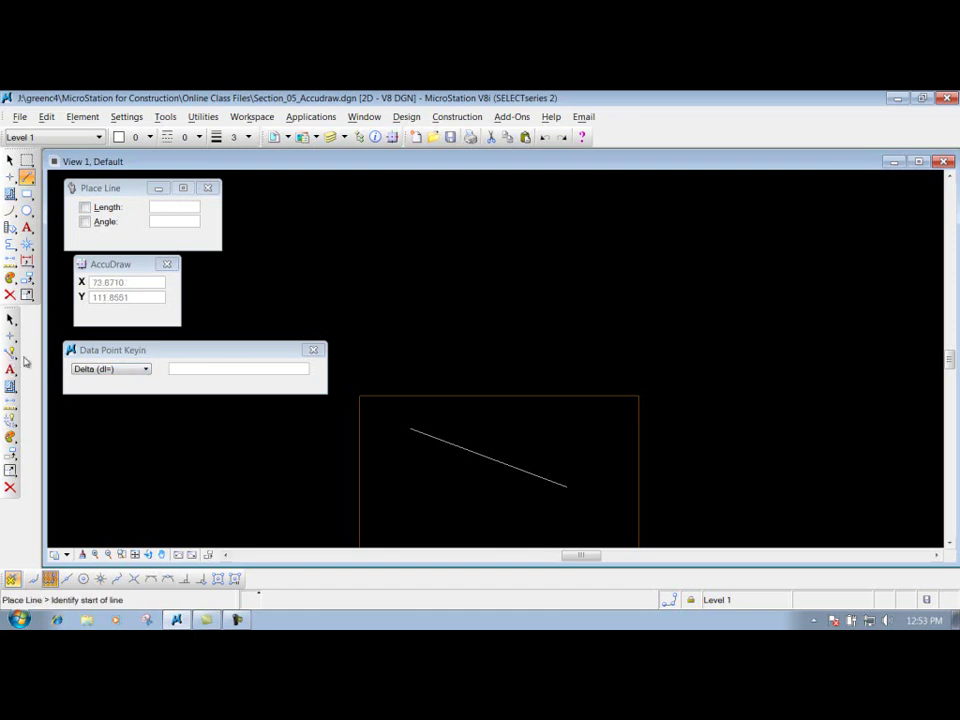
Delete the sloping line inside the rectangular border.
click(9, 294)
click(496, 463)
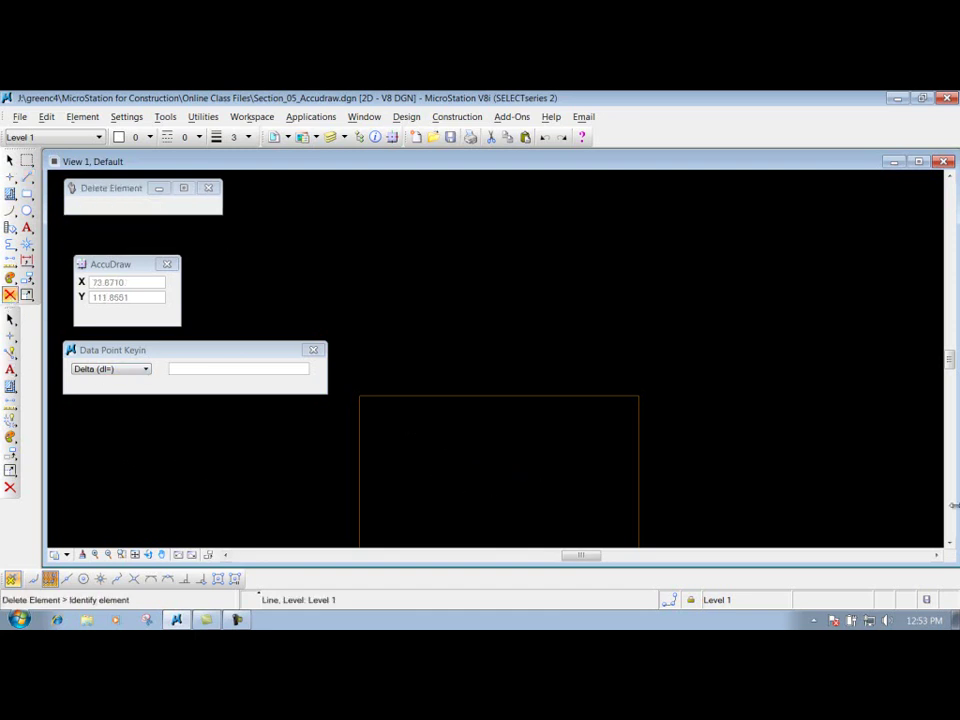
click(135, 556)
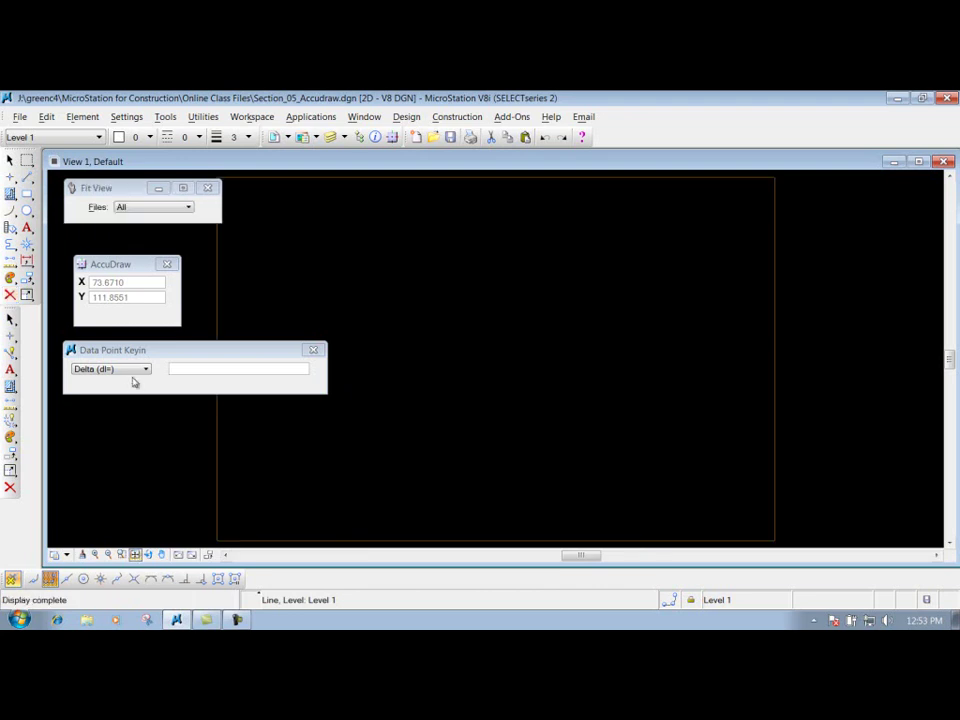
Set the data point key-in mode to Distance (di=) and activate Place Line.
click(133, 371)
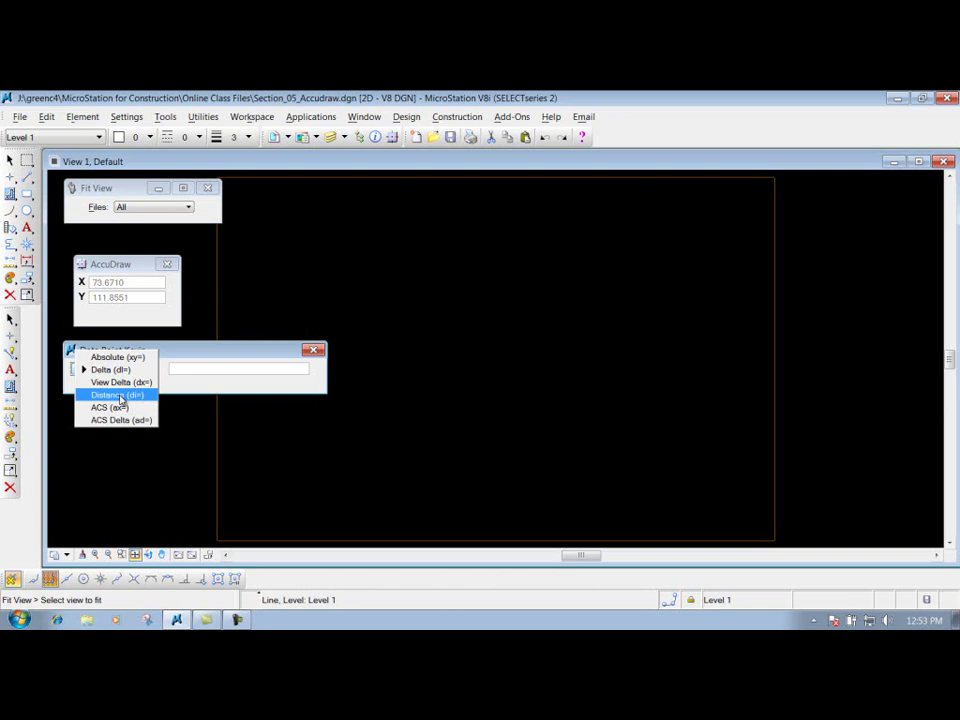
click(119, 396)
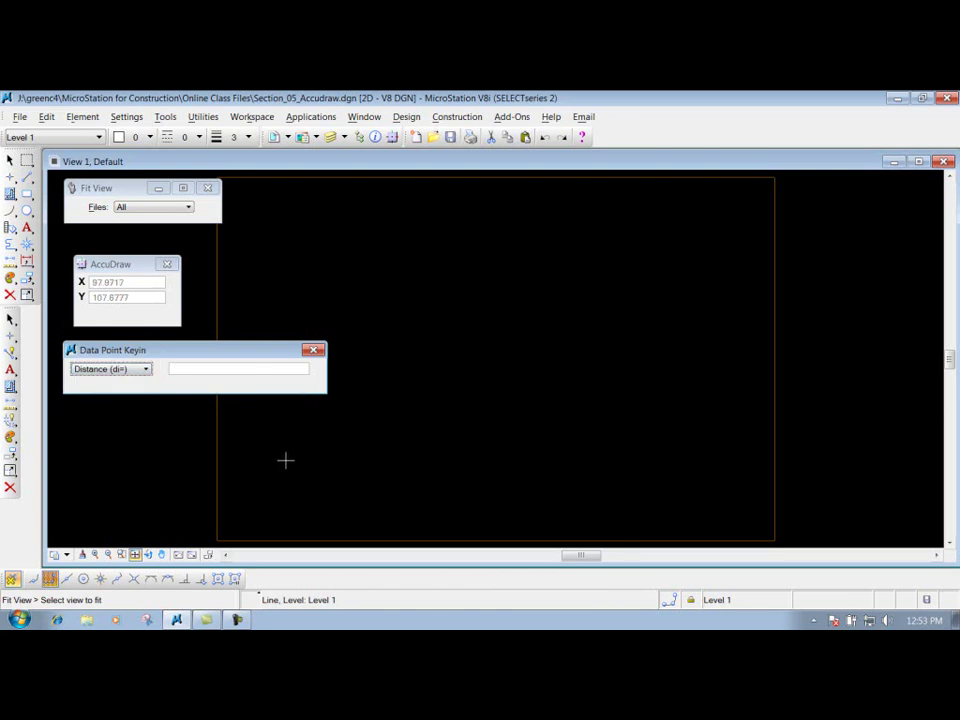
click(27, 177)
click(27, 177)
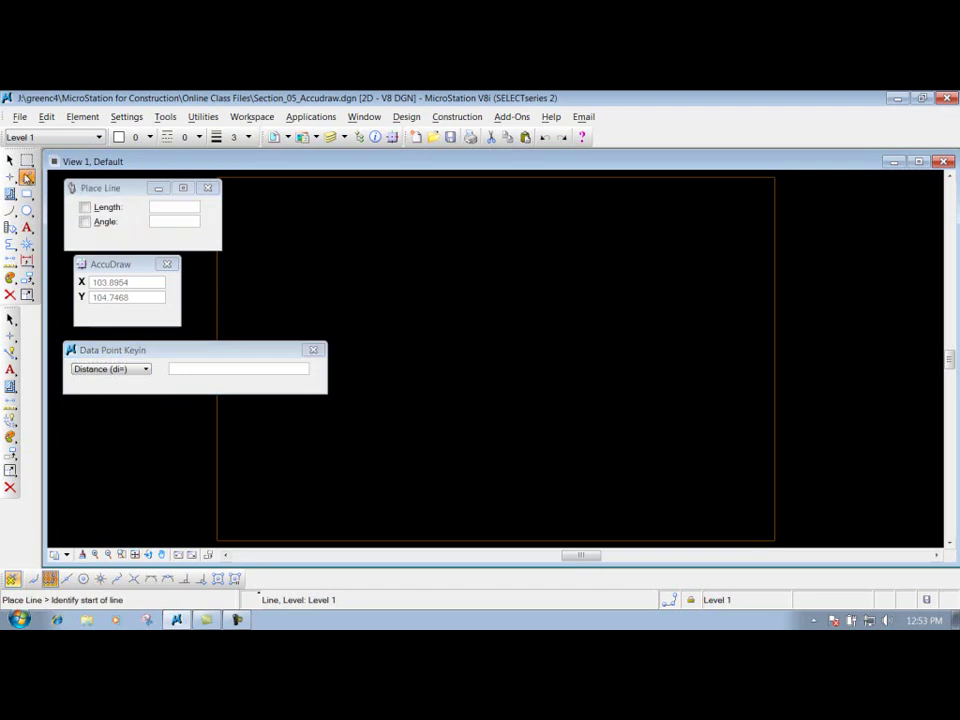
Place a line from the lower-left area inside the border with the distance entry 100,45, then undo it.
click(305, 463)
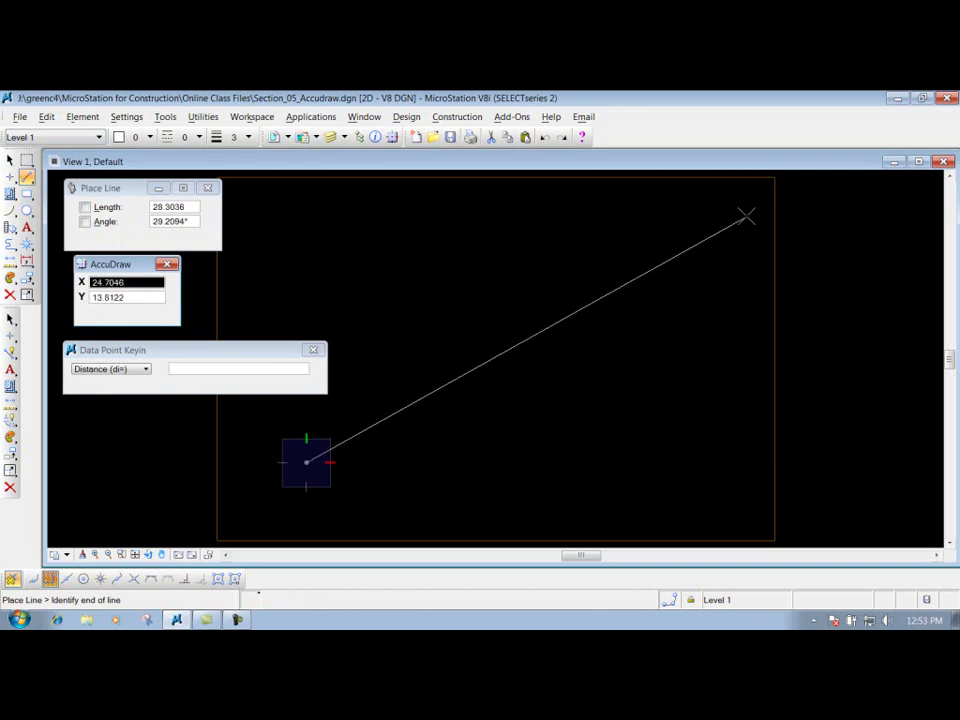
click(176, 370)
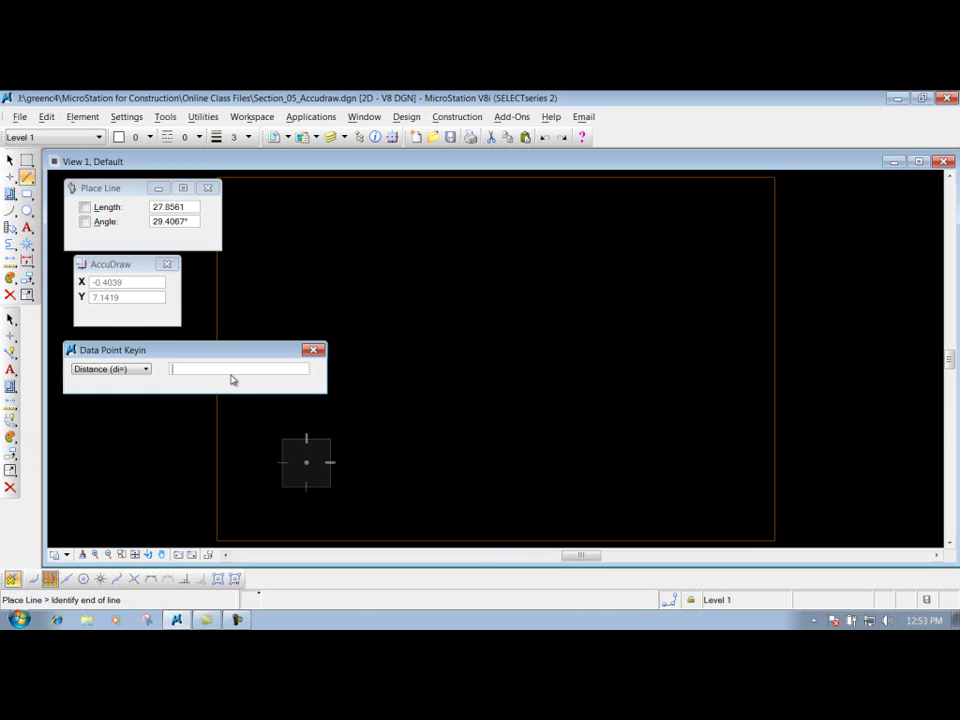
text(100)
text(.45)
key(Return)
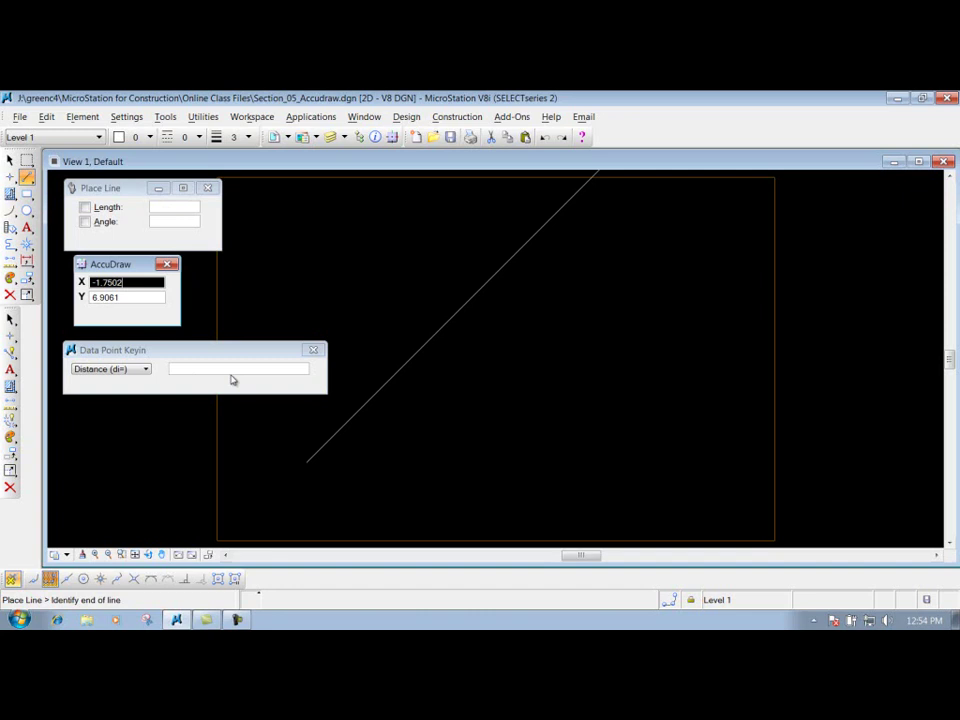
scroll(583, 430, down, 4)
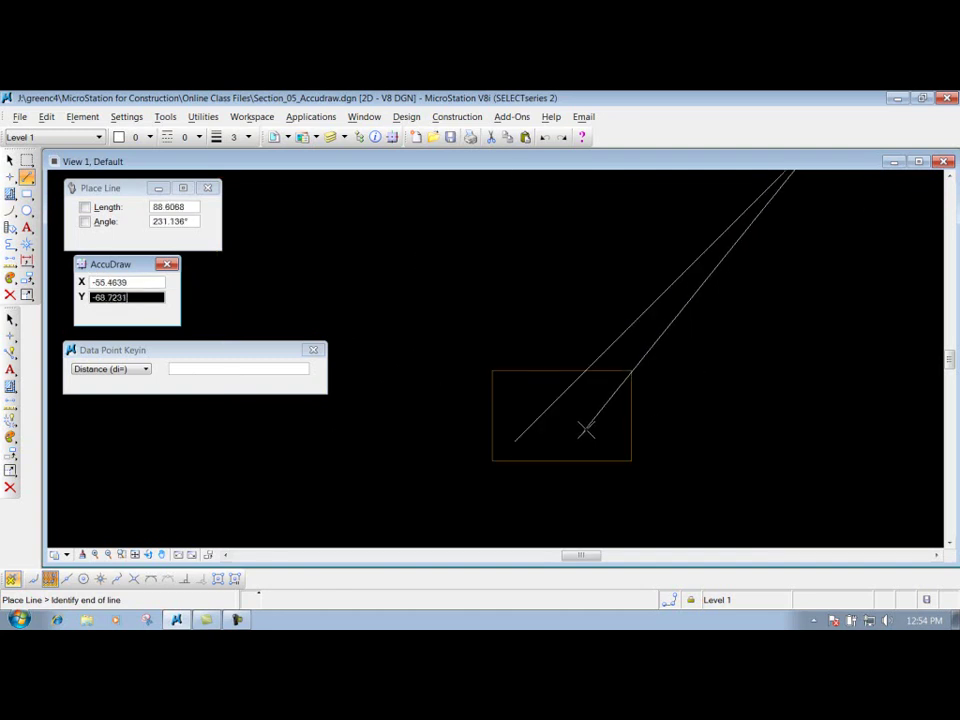
scroll(660, 378, up, 2)
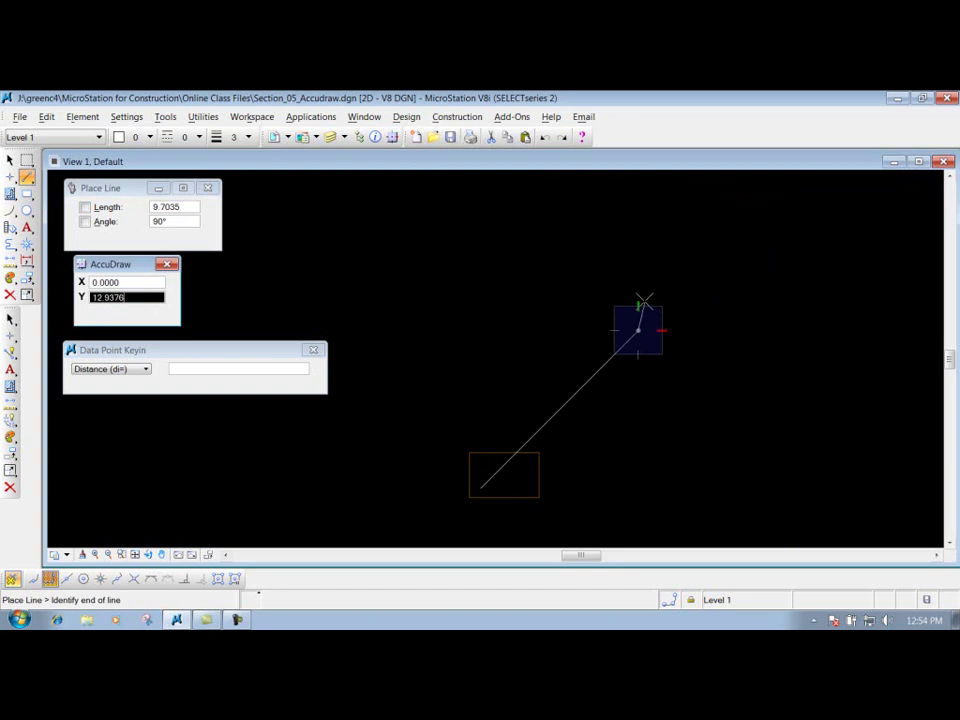
right_click(620, 368)
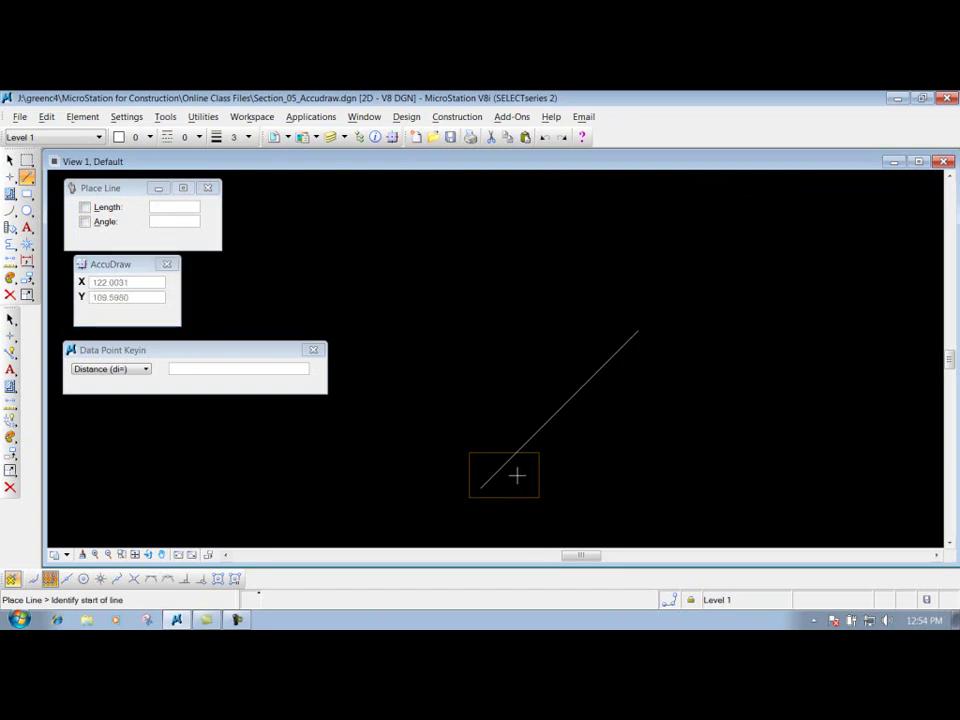
click(545, 137)
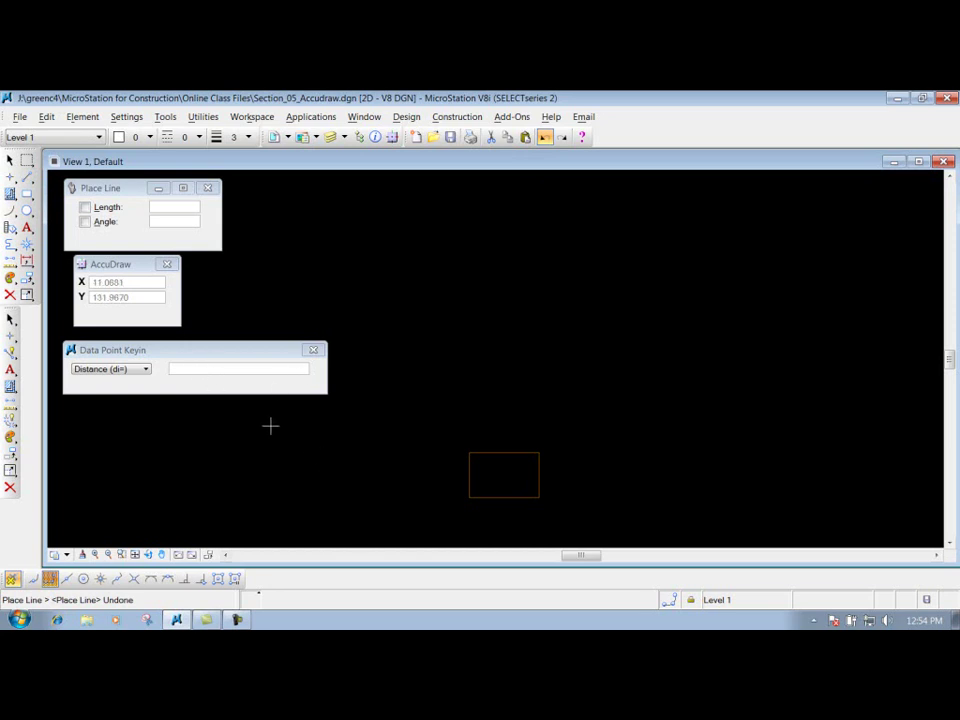
Place a line starting to the left of the rectangular border with the distance and bearing entry 76,n35^10'43"w.
click(306, 447)
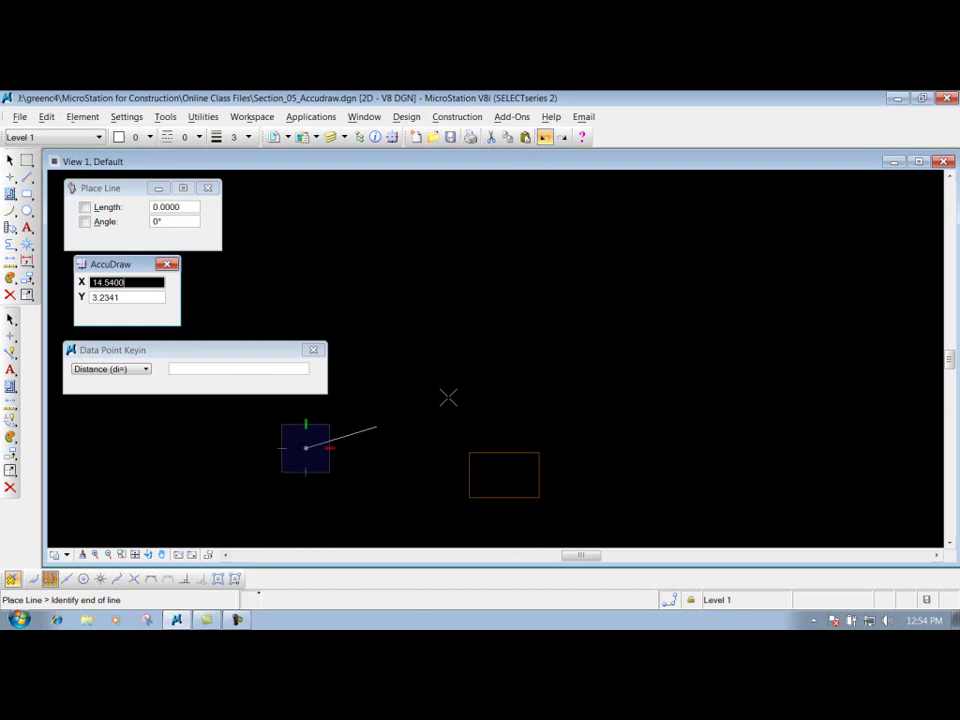
click(181, 371)
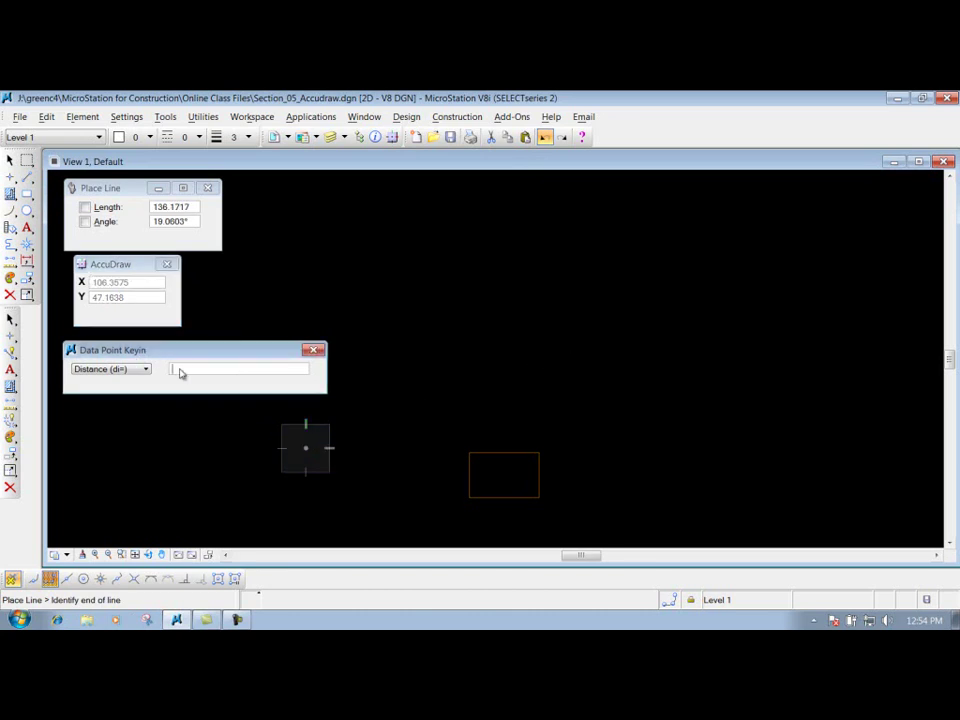
text(7)
text(6,45)
key(BackSpace)
key(BackSpace)
text(135)
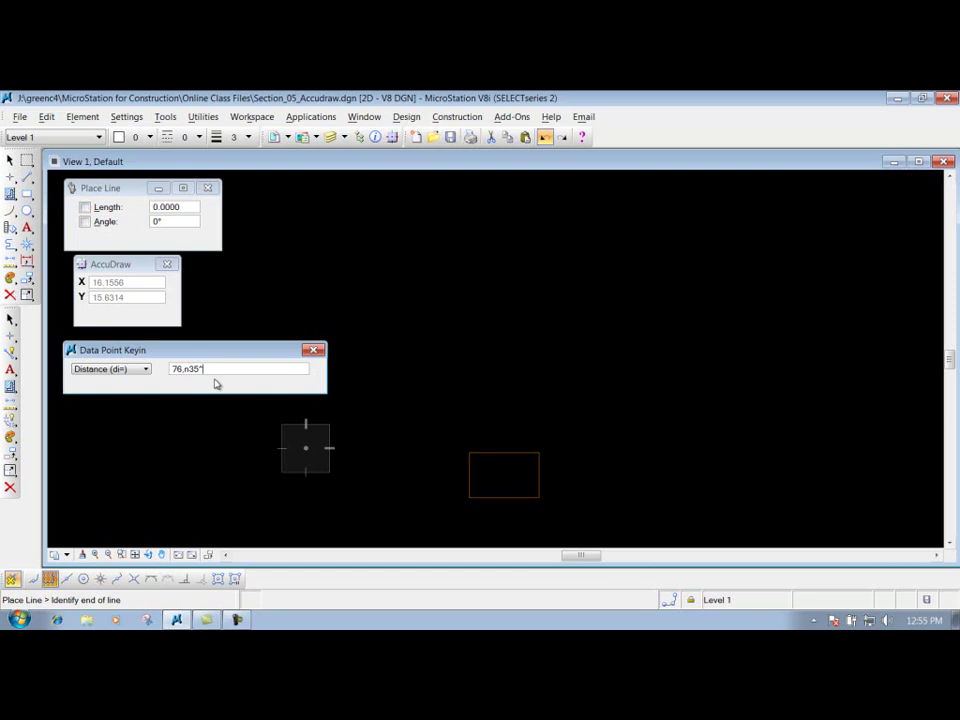
text(')
text(1)
text(0'4)
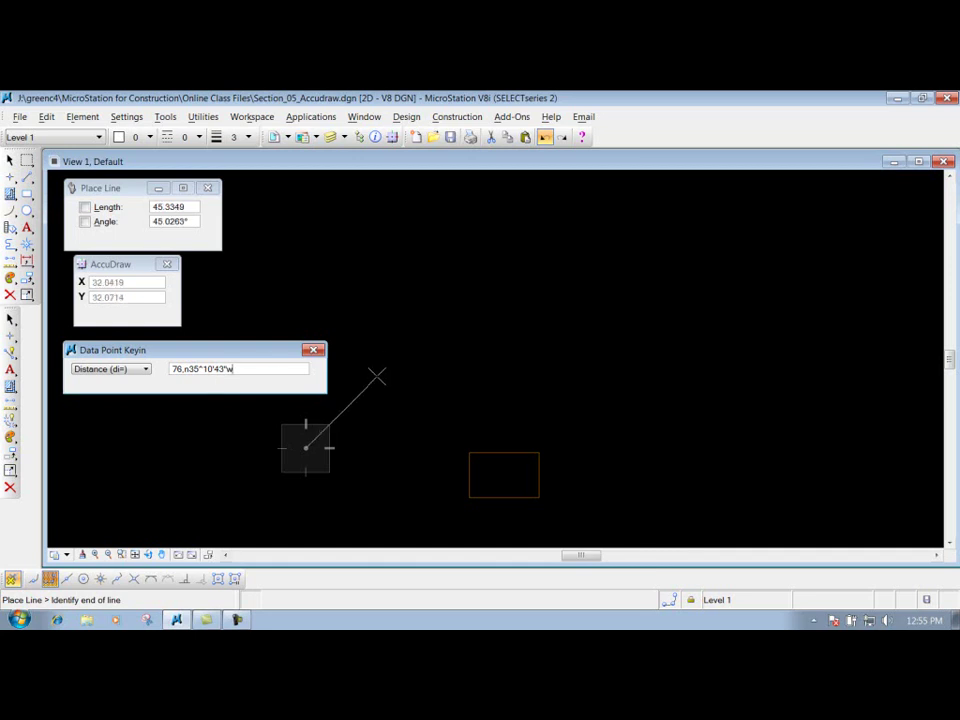
key(Return)
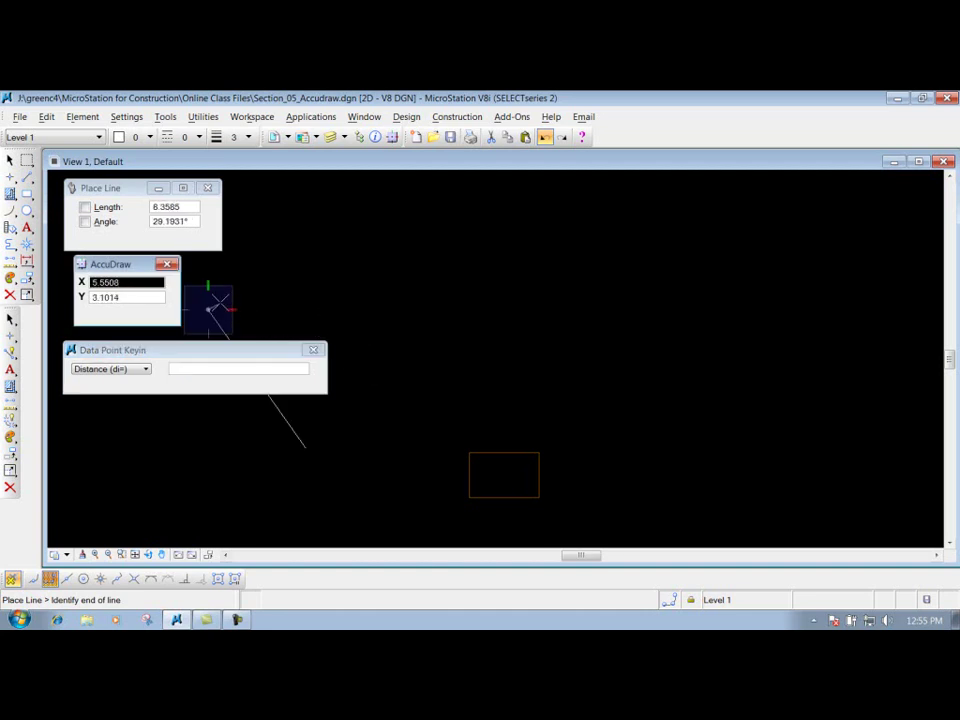
click(211, 308)
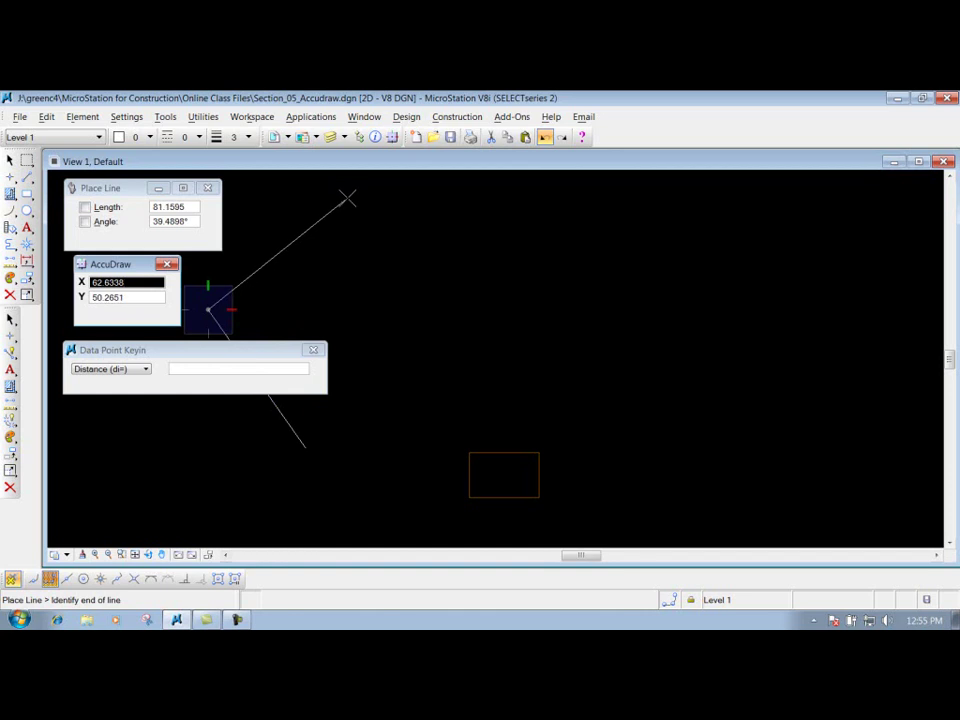
right_click(294, 259)
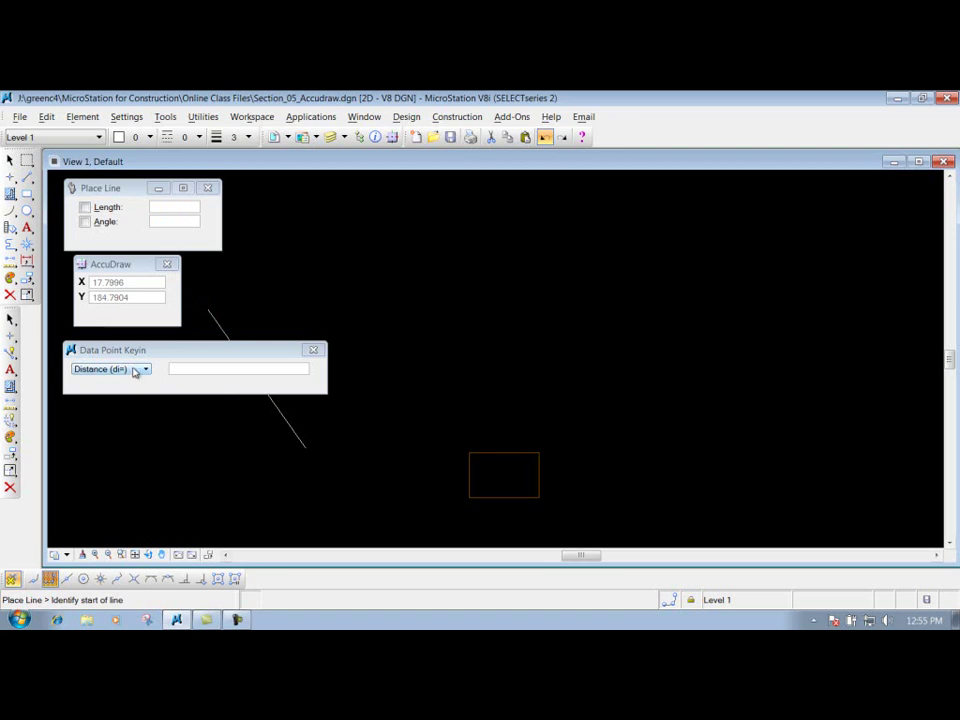
Enter 300 as a sample value in the Distance data point key-in.
click(182, 372)
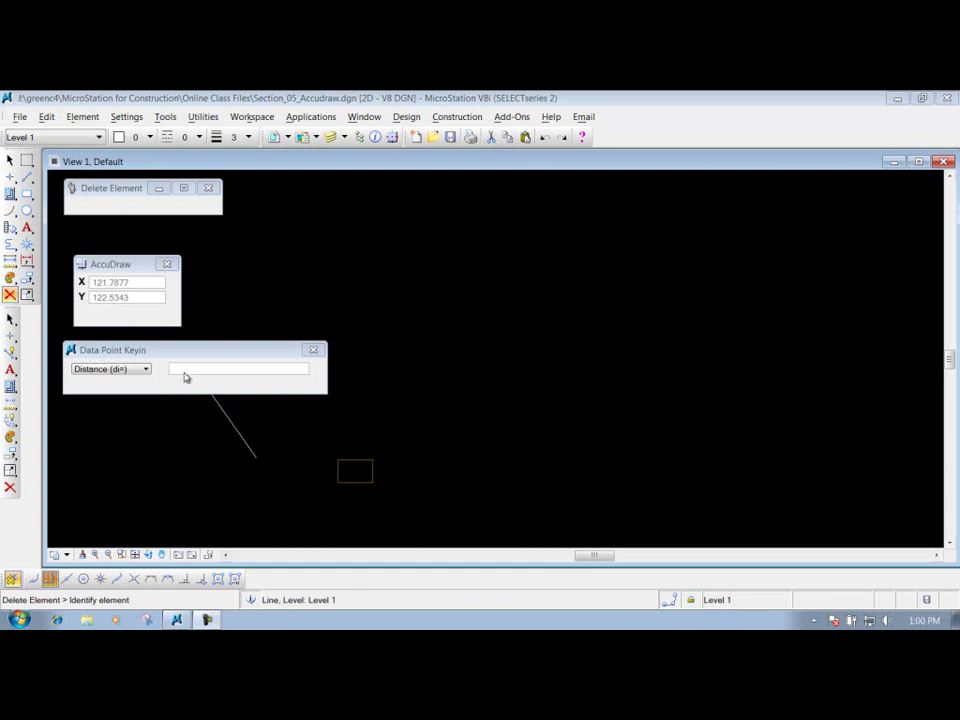
click(185, 372)
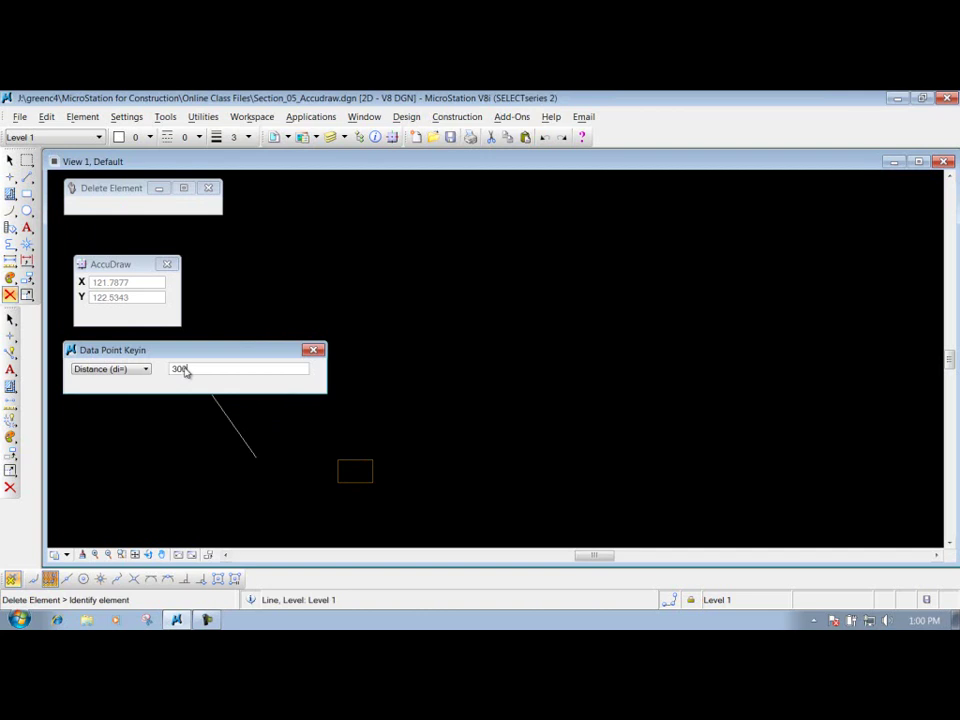
text(300)
key(Return)
text(300)
key(Return)
Place a line starting just above the rectangular border with the distance and angle entry 15:3.5,30.
double_click(190, 370)
text(150)
key(BackSpace)
text(.)
text(:3.5)
text(,30)
click(27, 176)
click(328, 432)
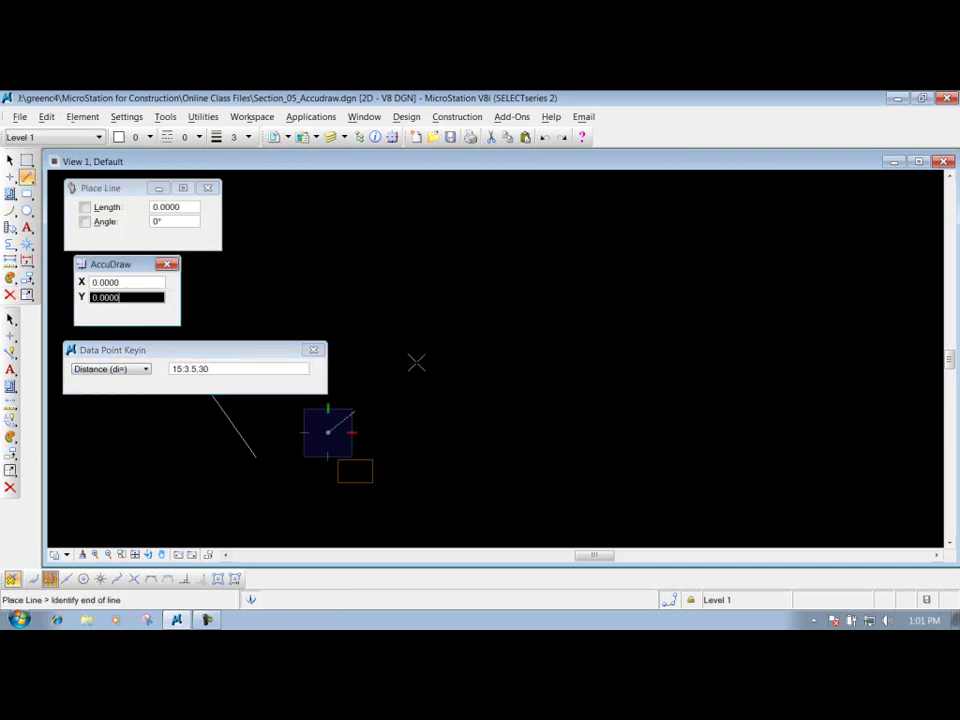
click(225, 375)
key(Return)
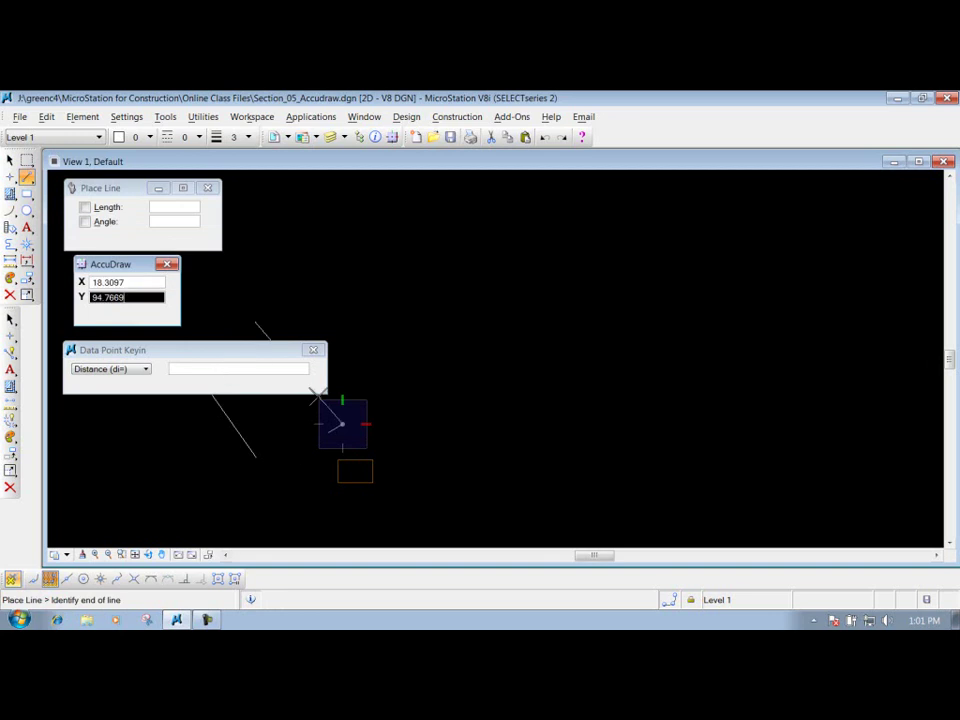
click(369, 365)
right_click(346, 413)
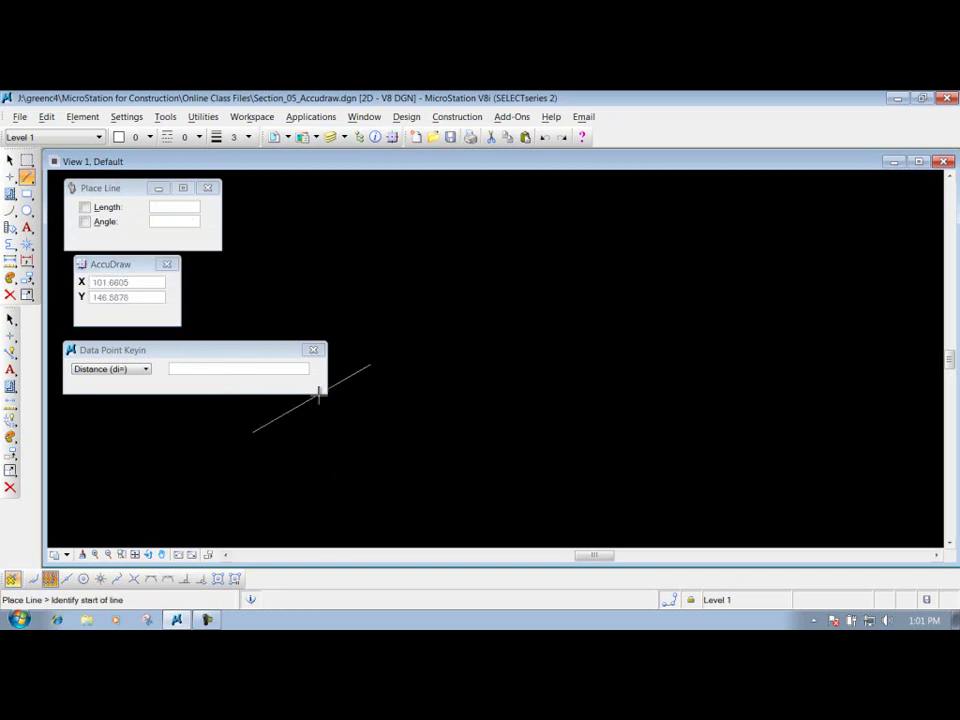
Measure the length of the new sloping line and move the AccuDraw window off the Measure Length fields.
drag(189, 350, 184, 347)
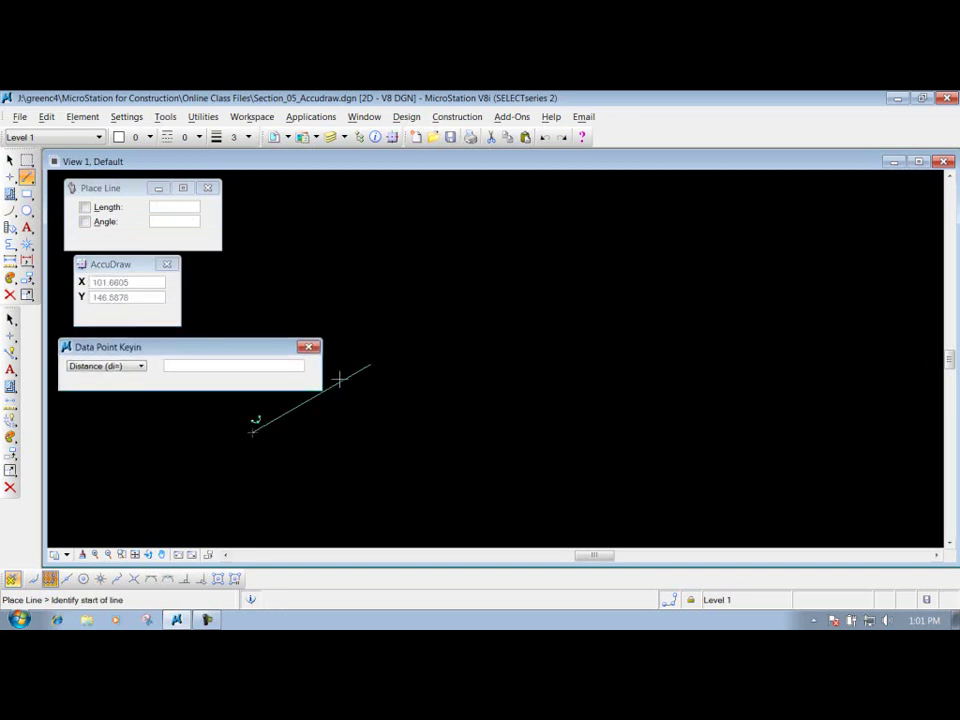
click(11, 259)
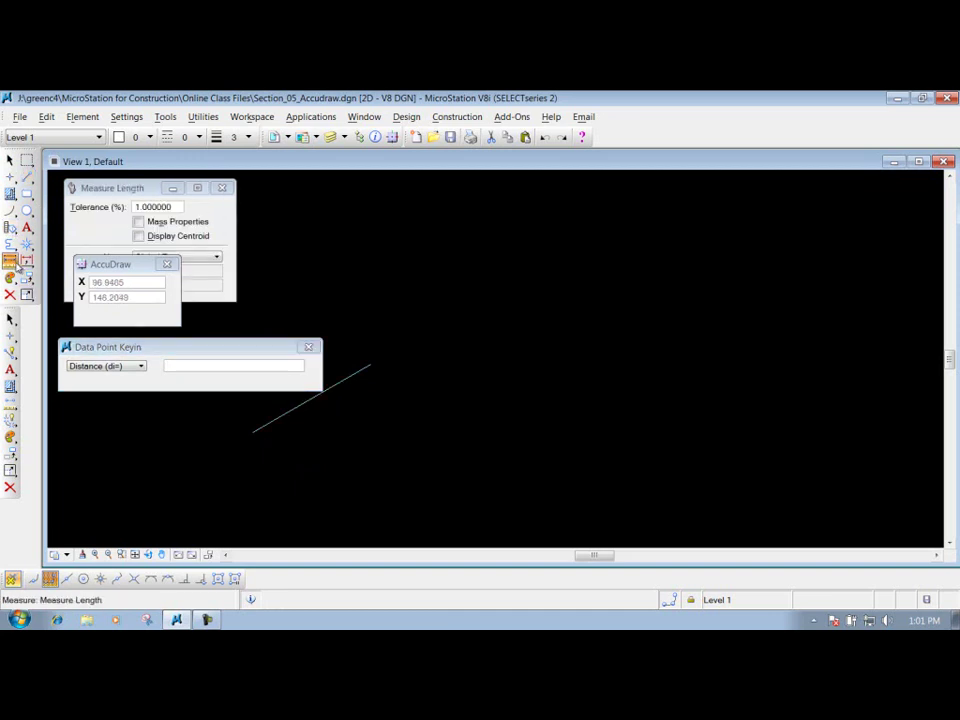
drag(11, 259, 60, 306)
click(308, 399)
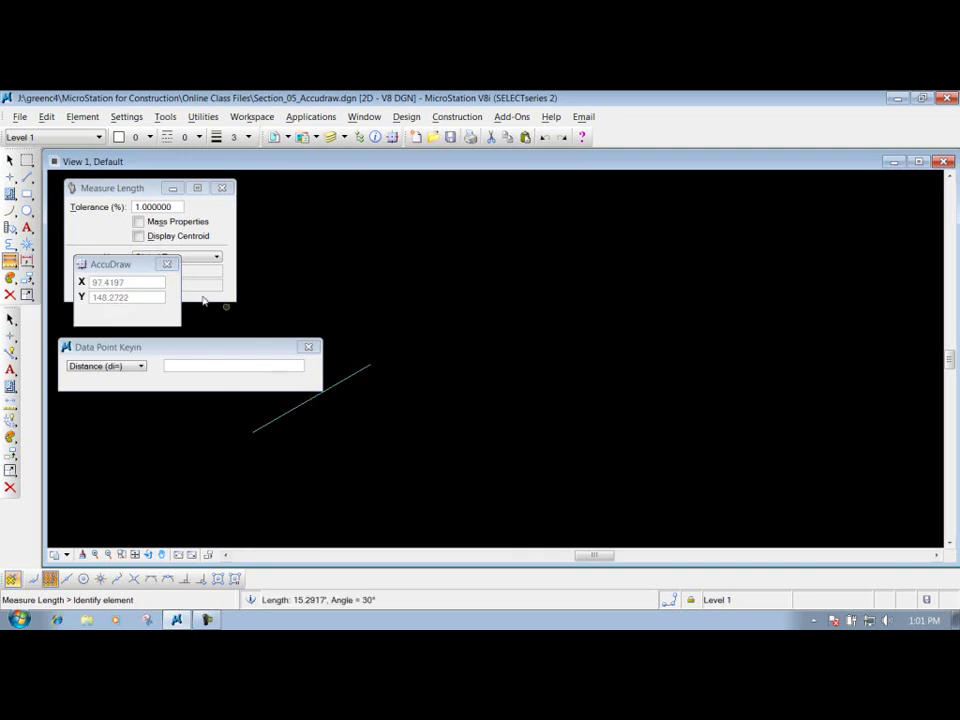
drag(122, 264, 414, 251)
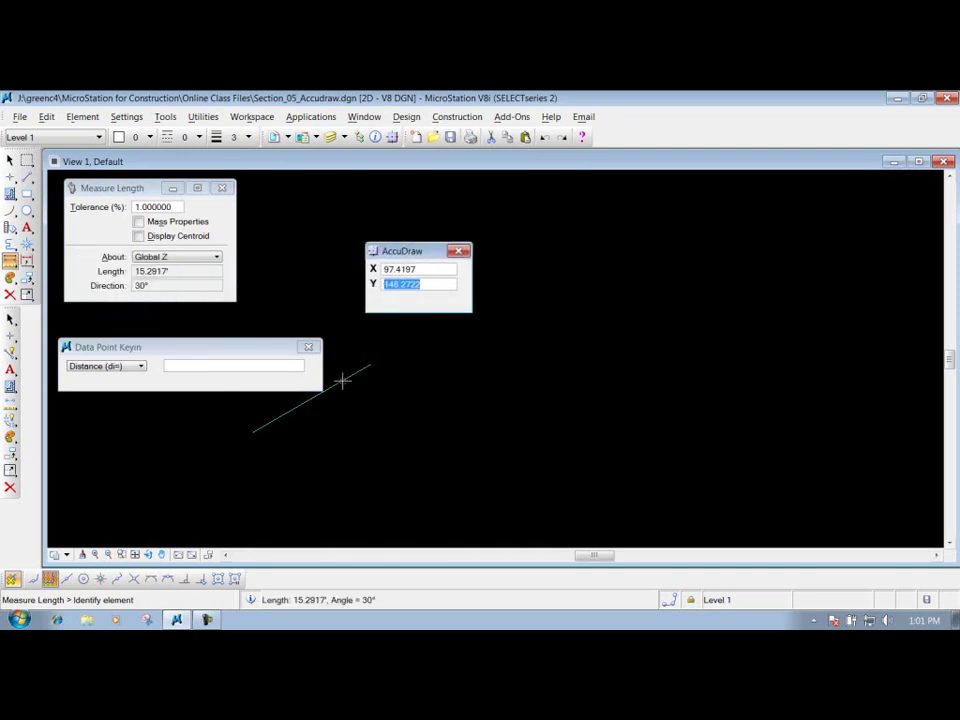